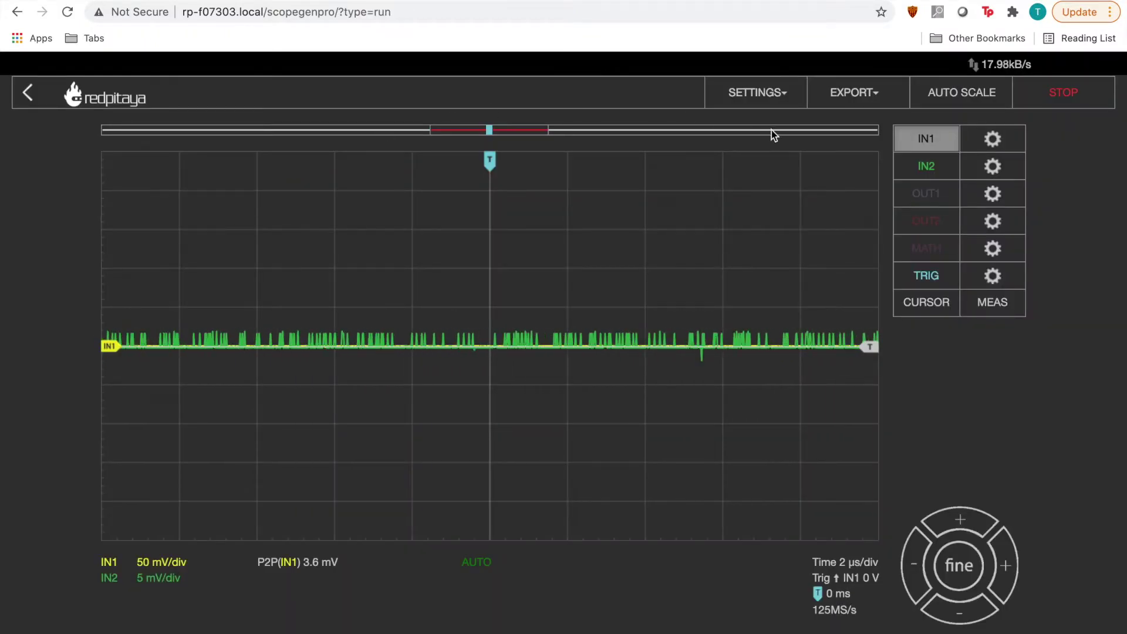
Stop the oscilloscope acquisition so the IN1 and IN2 traces freeze
left_click(1044, 95)
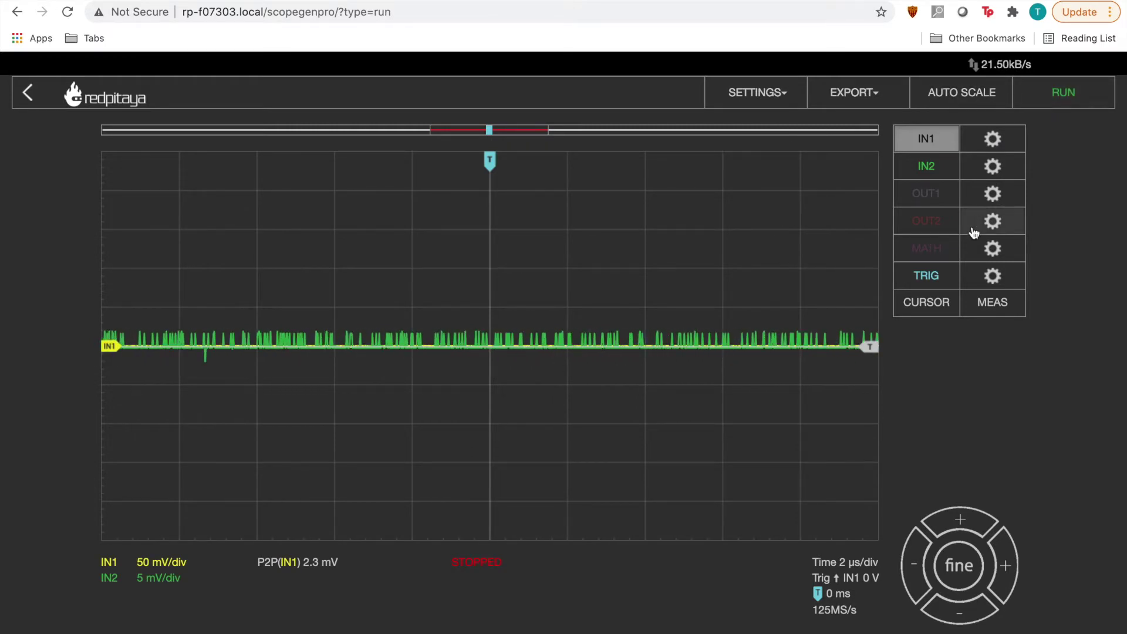
Enable the X1, X2, Y1 and Y2 cursors on the scope
left_click(933, 299)
left_click(931, 169)
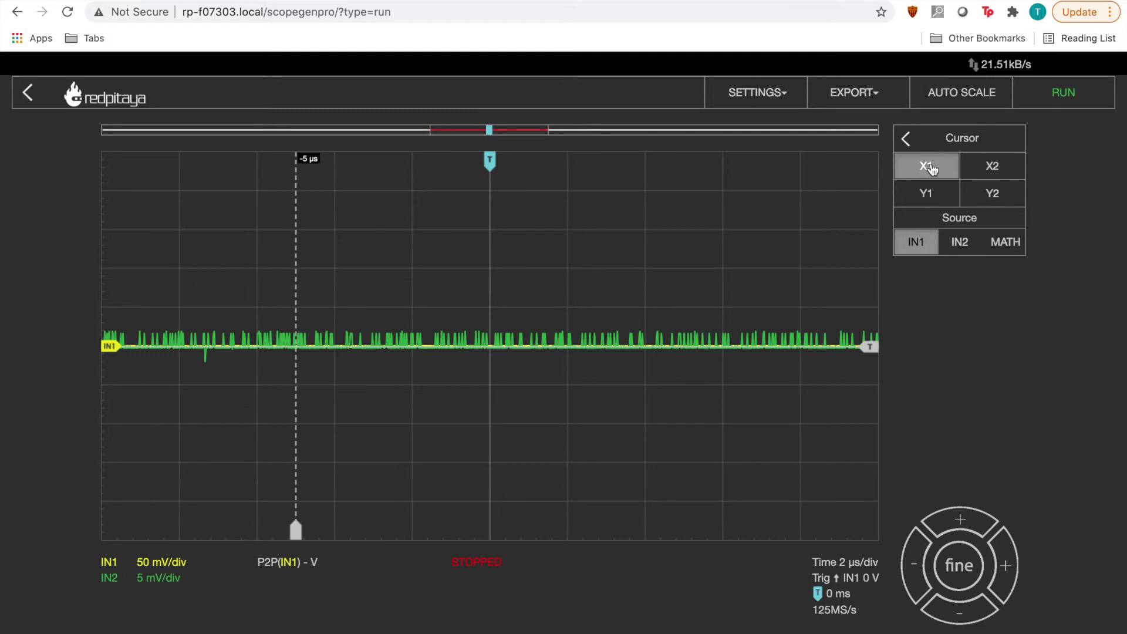
left_click(987, 168)
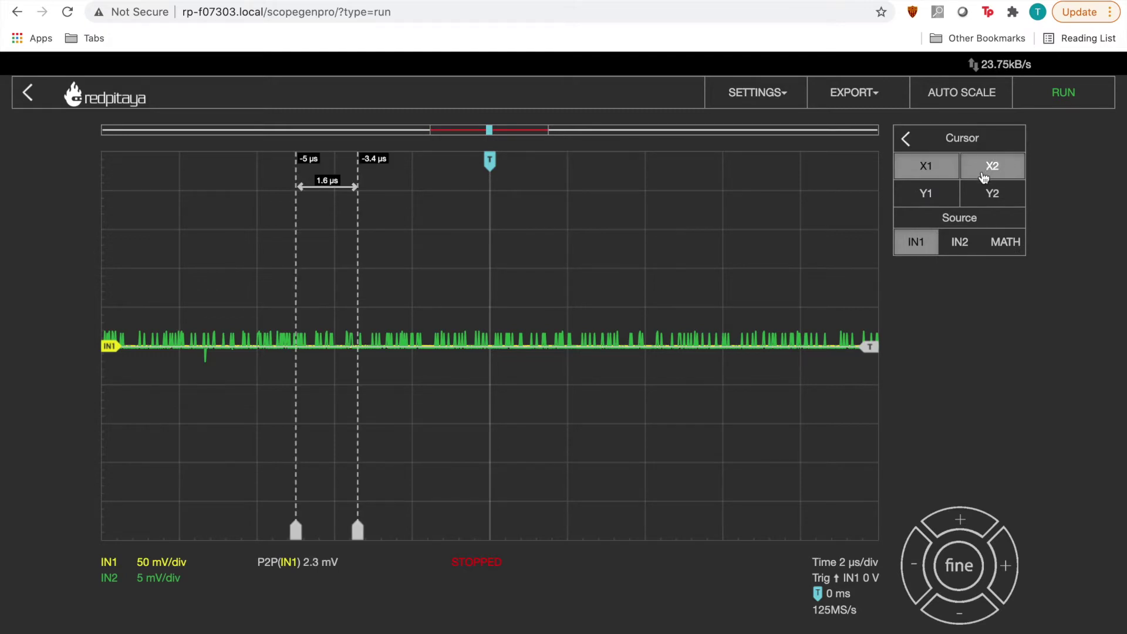
left_click(937, 198)
left_click(997, 194)
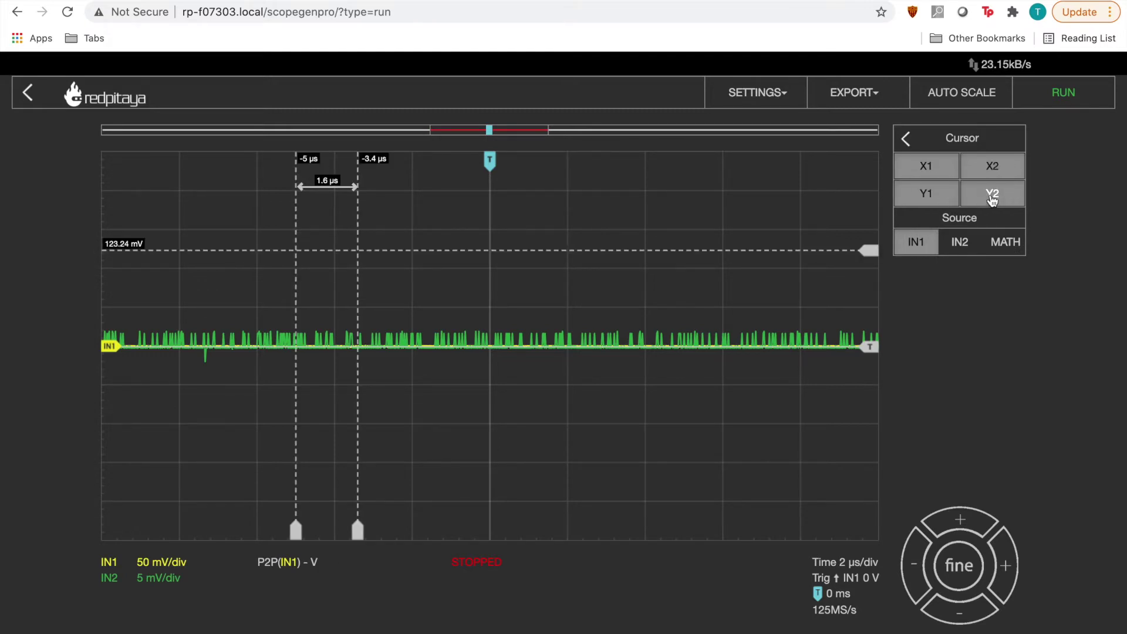
Magnify the IN1 trace vertically to 1 mV/div
left_click(959, 521)
left_click(958, 521)
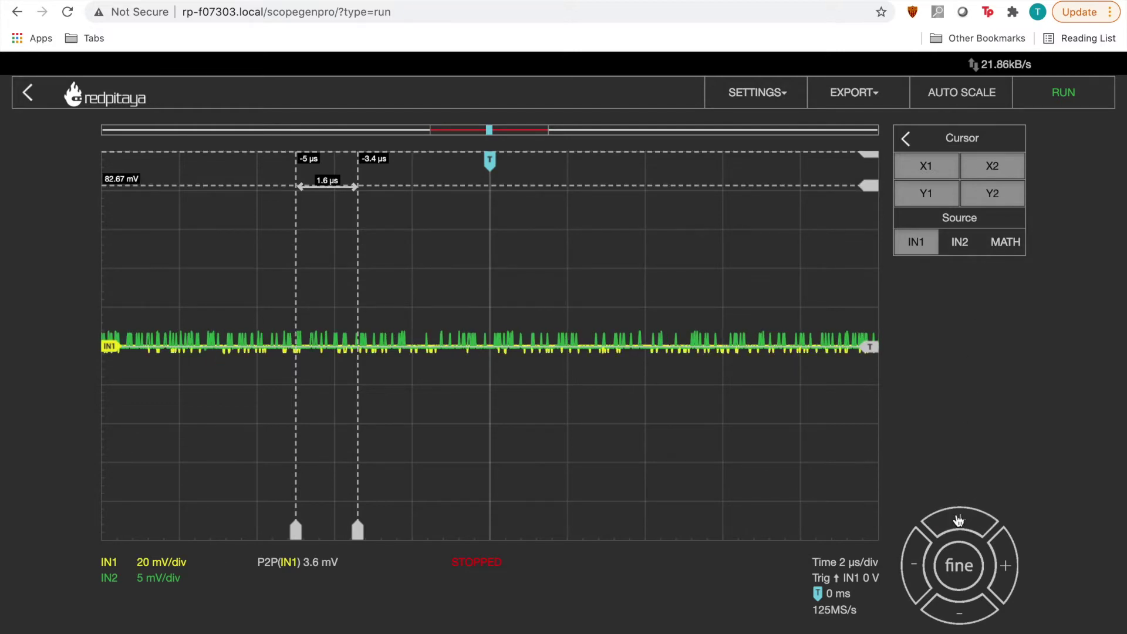
left_click(958, 520)
left_click(959, 520)
left_click(958, 520)
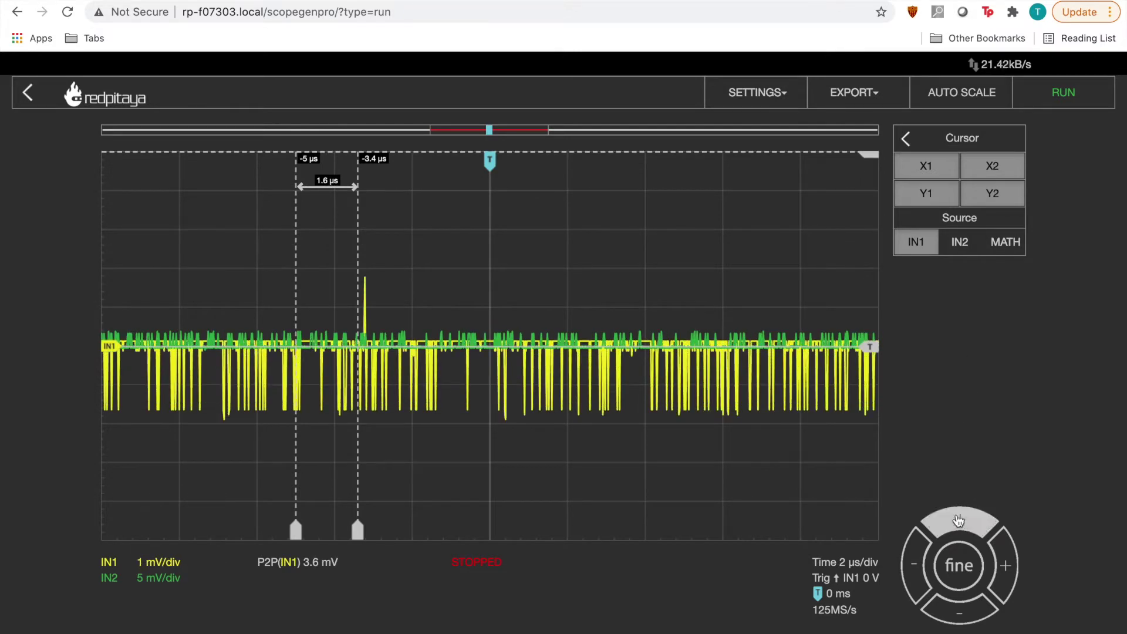
Zoom the timebase in to 50 ns/div
left_click(1003, 562)
left_click(1003, 563)
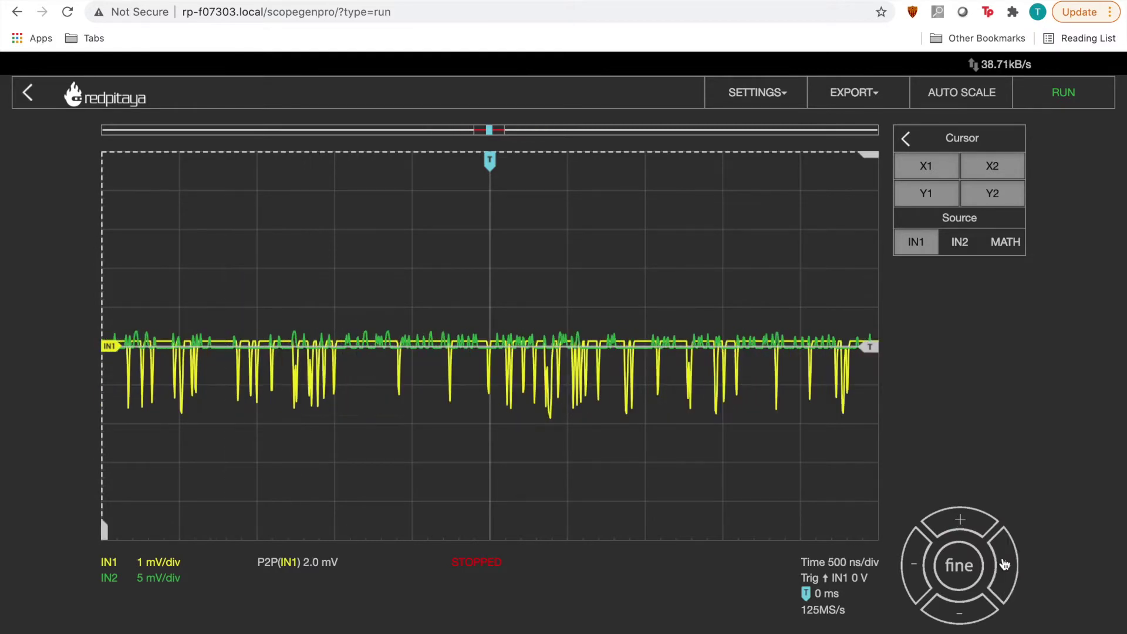
left_click(1004, 564)
left_click(1004, 564)
left_click(1004, 564)
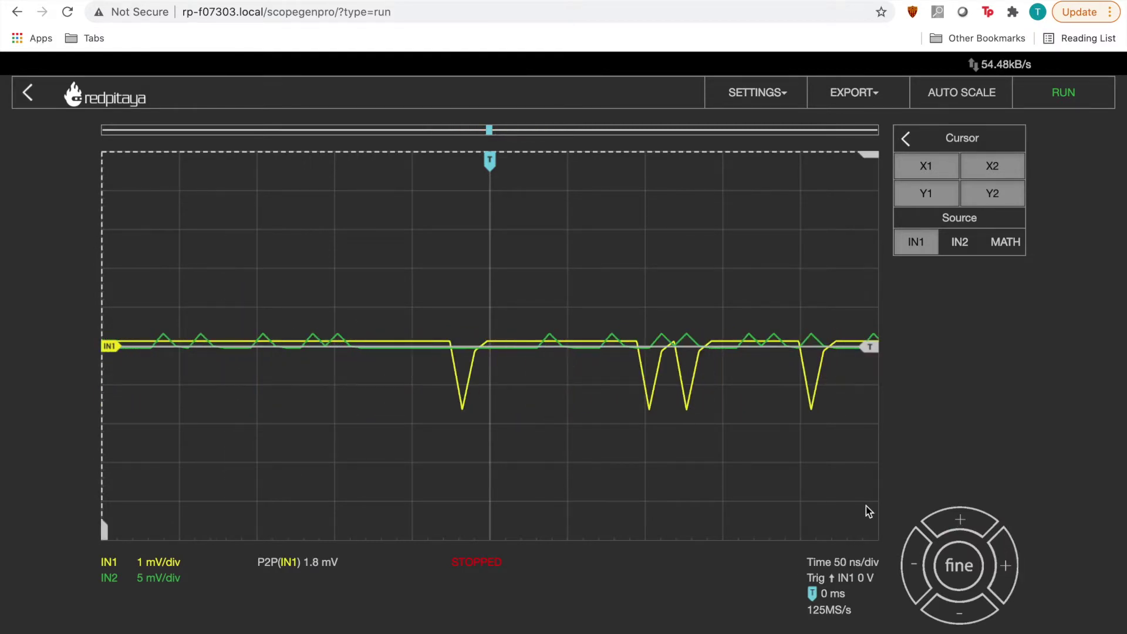
Drag the two time cursors to mark a 27 ns interval, then return to the app list
left_click_drag(107, 530, 491, 528)
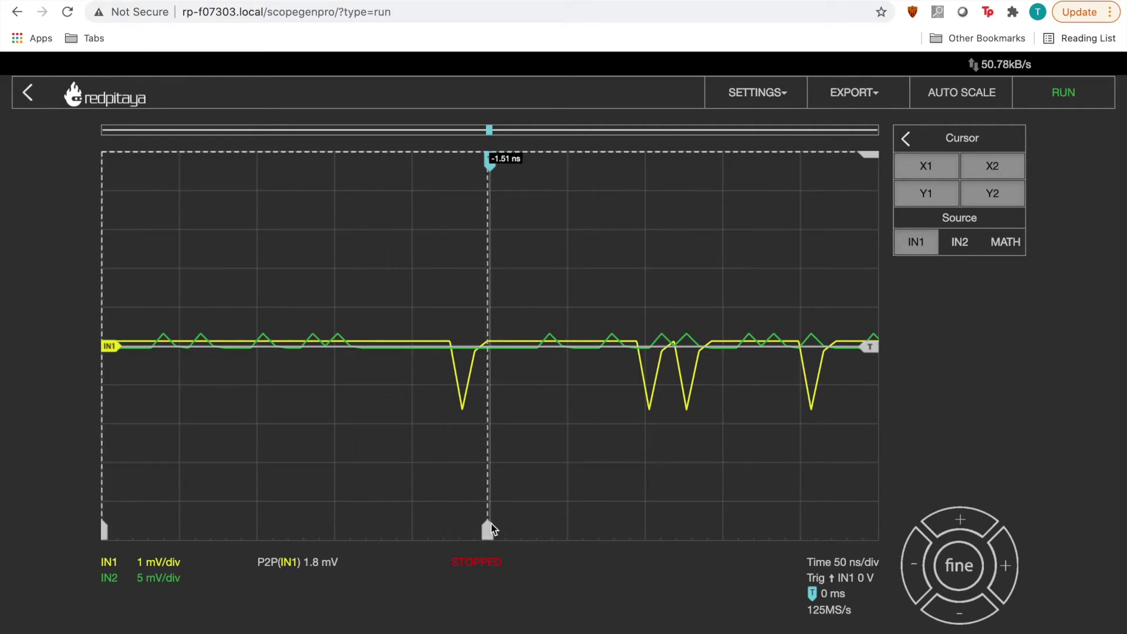
left_click_drag(107, 531, 454, 531)
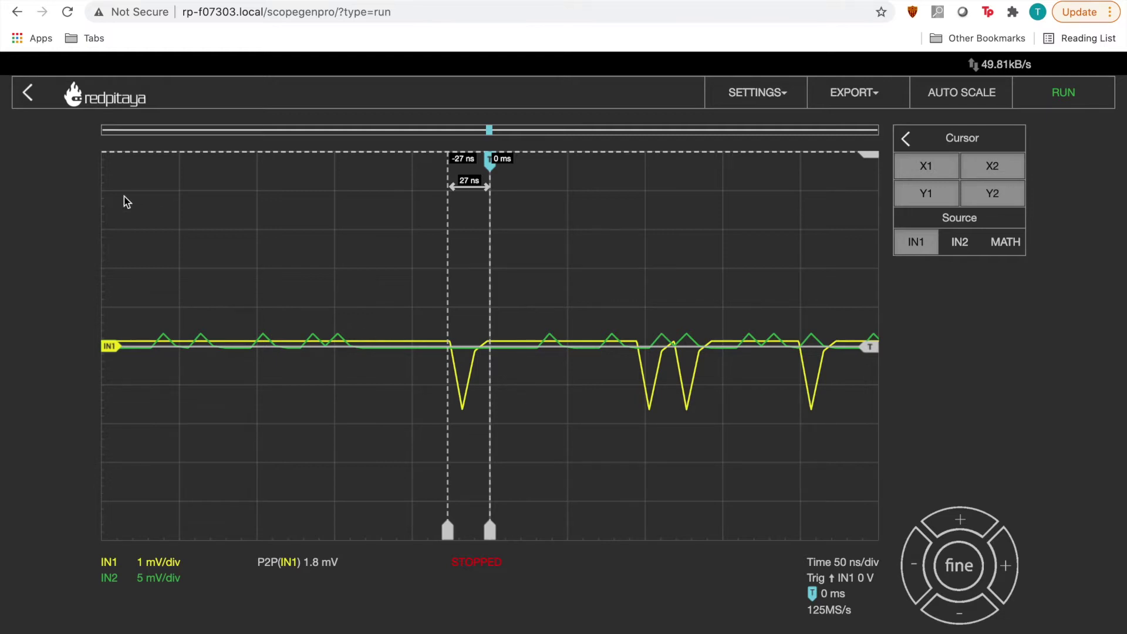
left_click(28, 96)
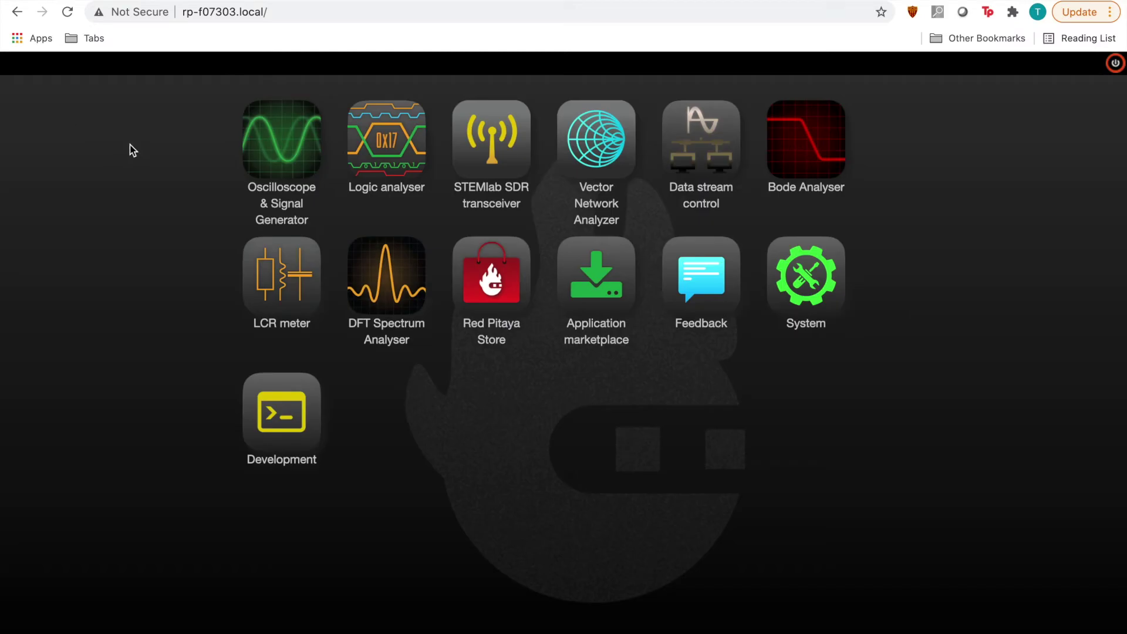
Open the Logic Analyzer, run a capture, and measure a 1.47 µs interval with X1 and X2 cursors
left_click(359, 152)
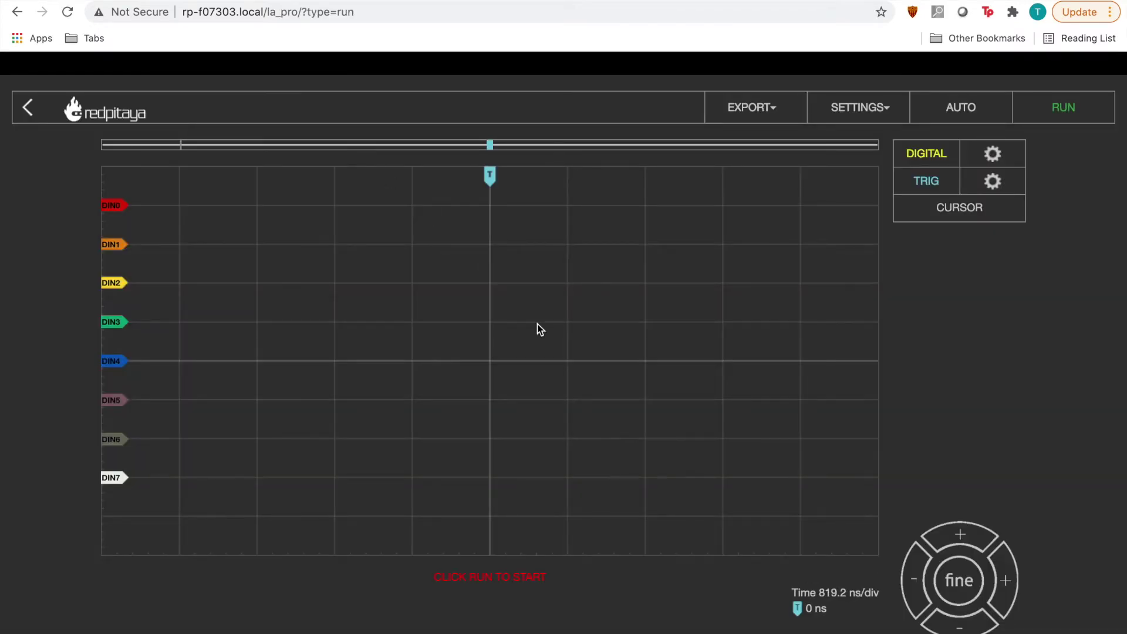
left_click(1069, 109)
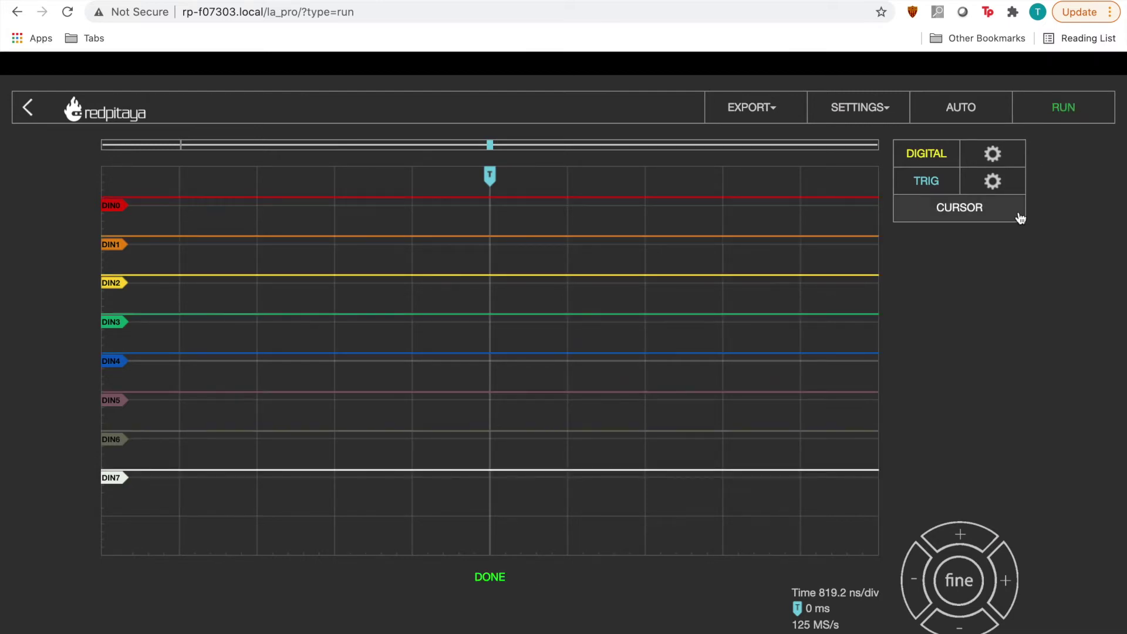
left_click(957, 213)
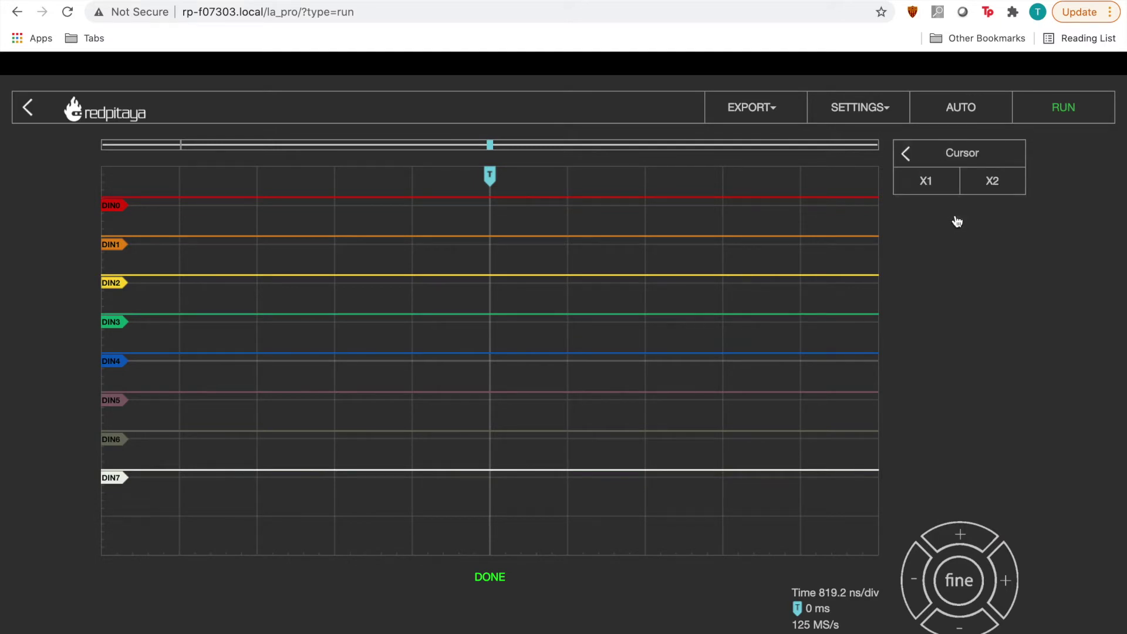
left_click(926, 189)
left_click(986, 182)
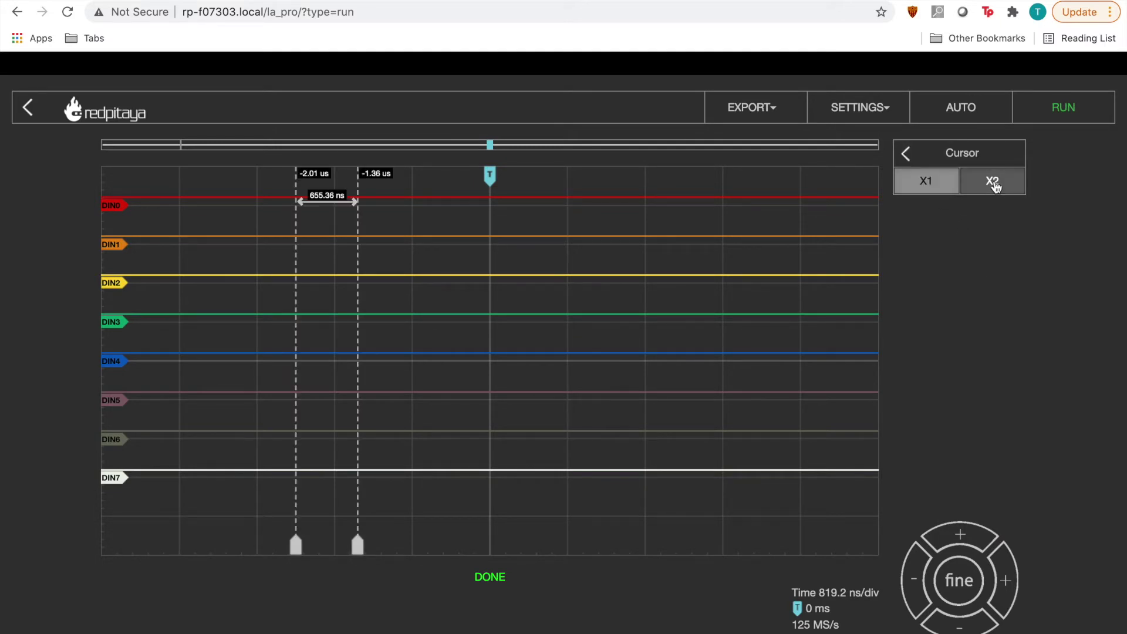
left_click_drag(361, 545, 439, 561)
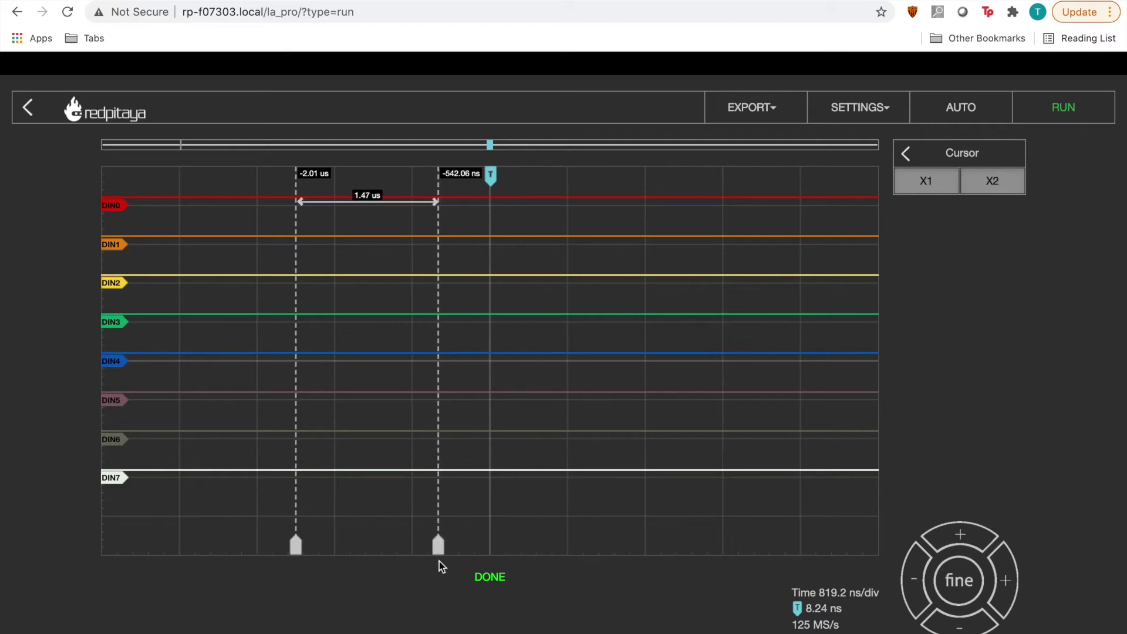
Shift the channel traces upward twice, then back down twice
left_click(957, 535)
left_click(958, 535)
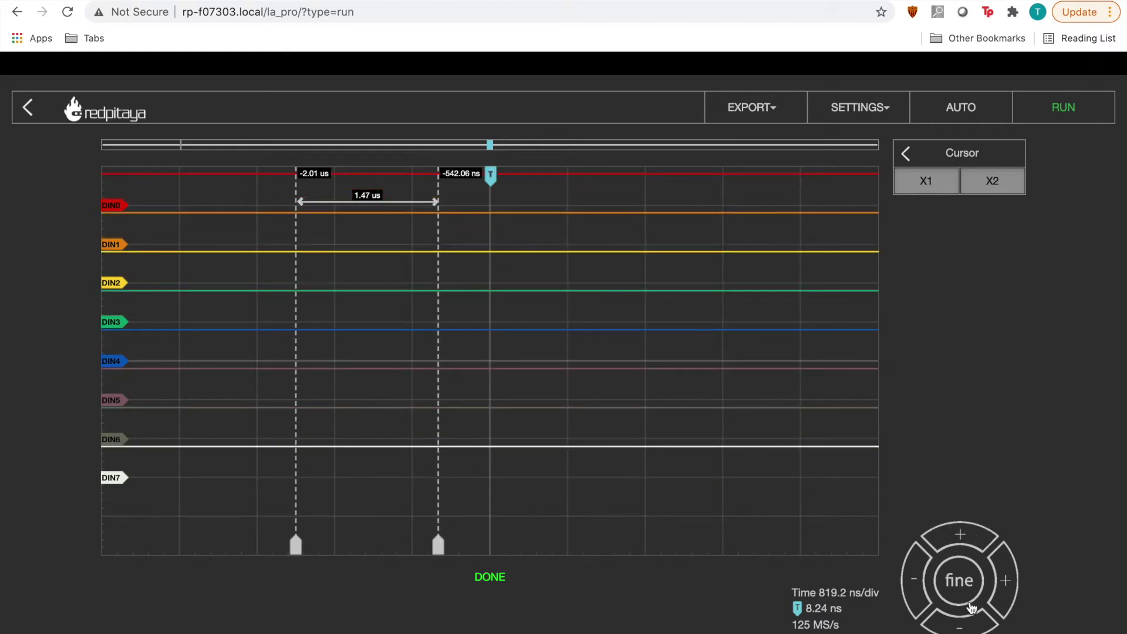
left_click(967, 627)
left_click(967, 627)
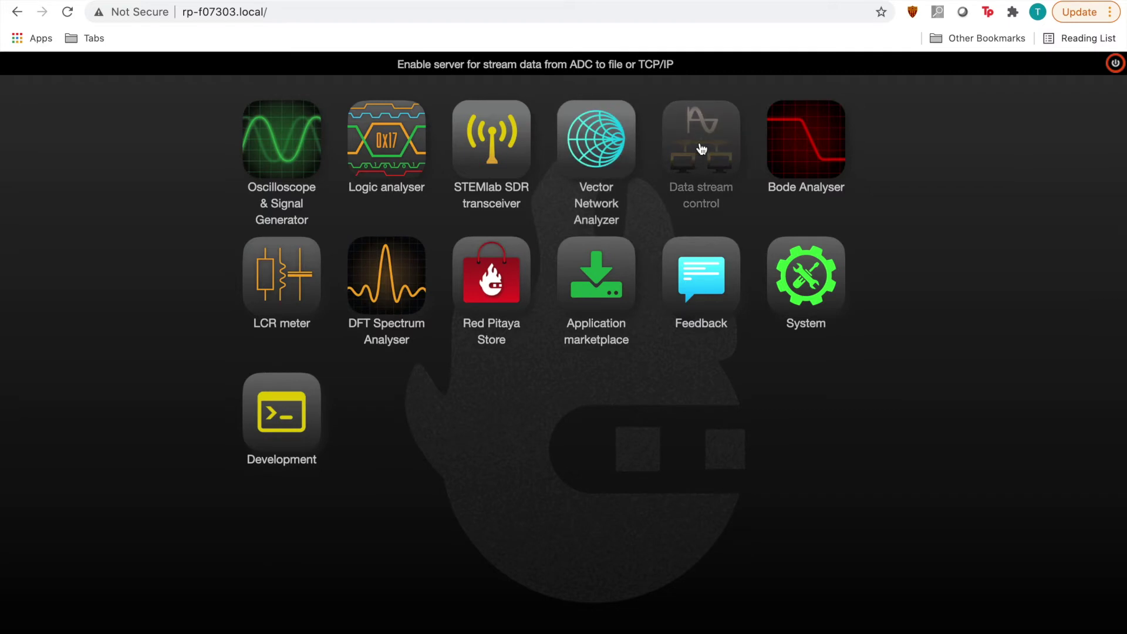
Start the Data Stream Control TCP stream server, then stop it again
left_click(717, 150)
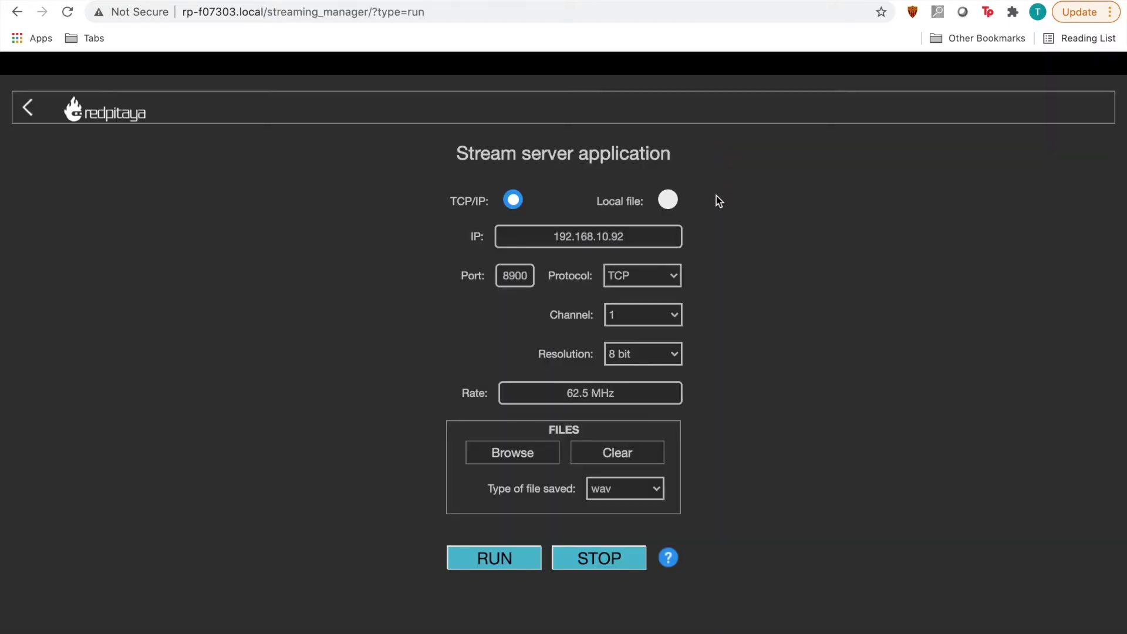
left_click(514, 562)
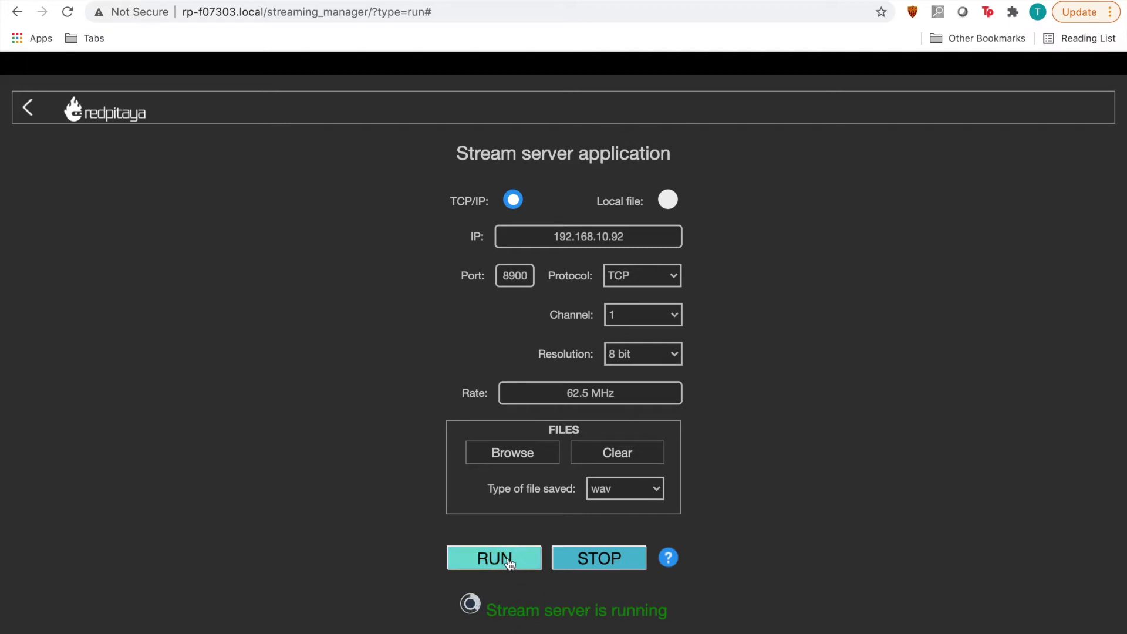
left_click(599, 558)
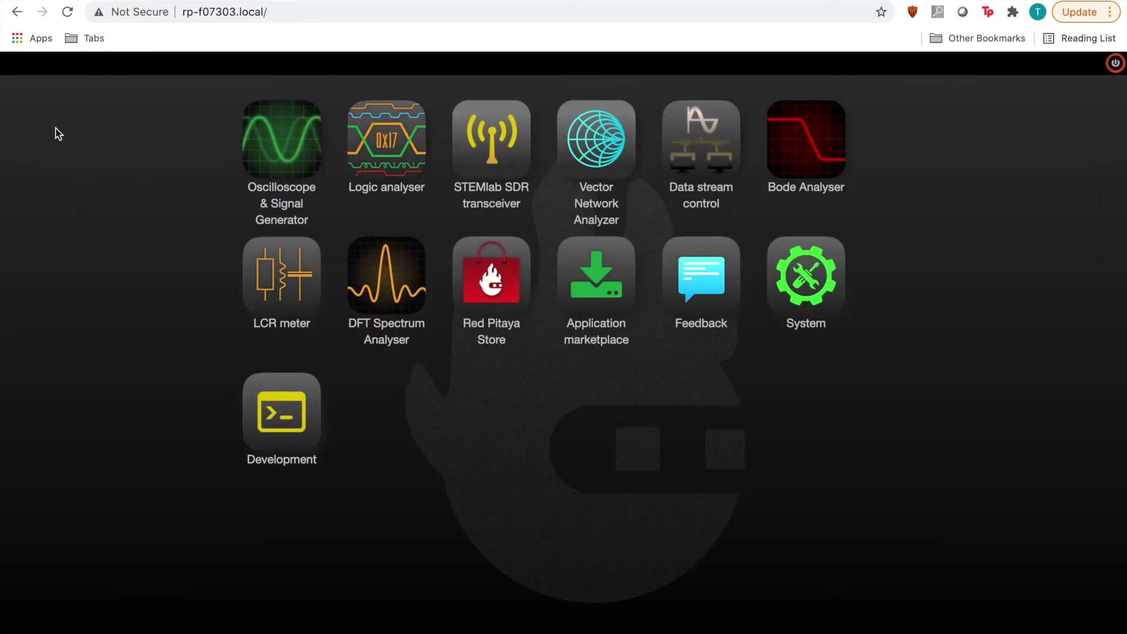
Open the Bode Analyzer, stop the sweep, and set frequency cursors at 1474.30 Hz and 1777.70 Hz
left_click(818, 135)
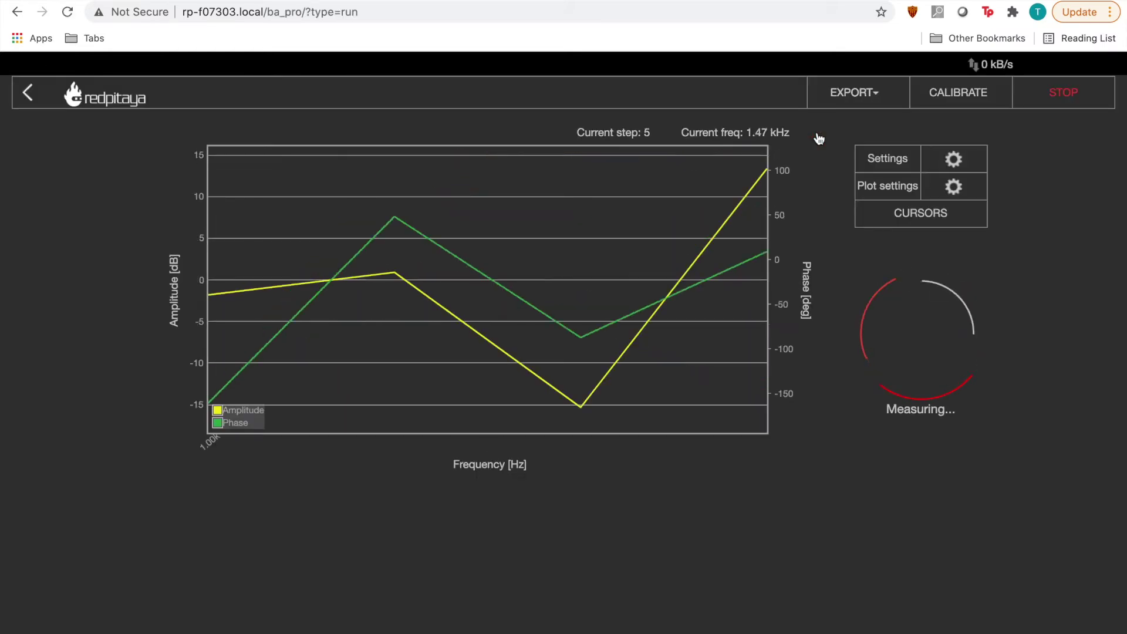
left_click(1059, 88)
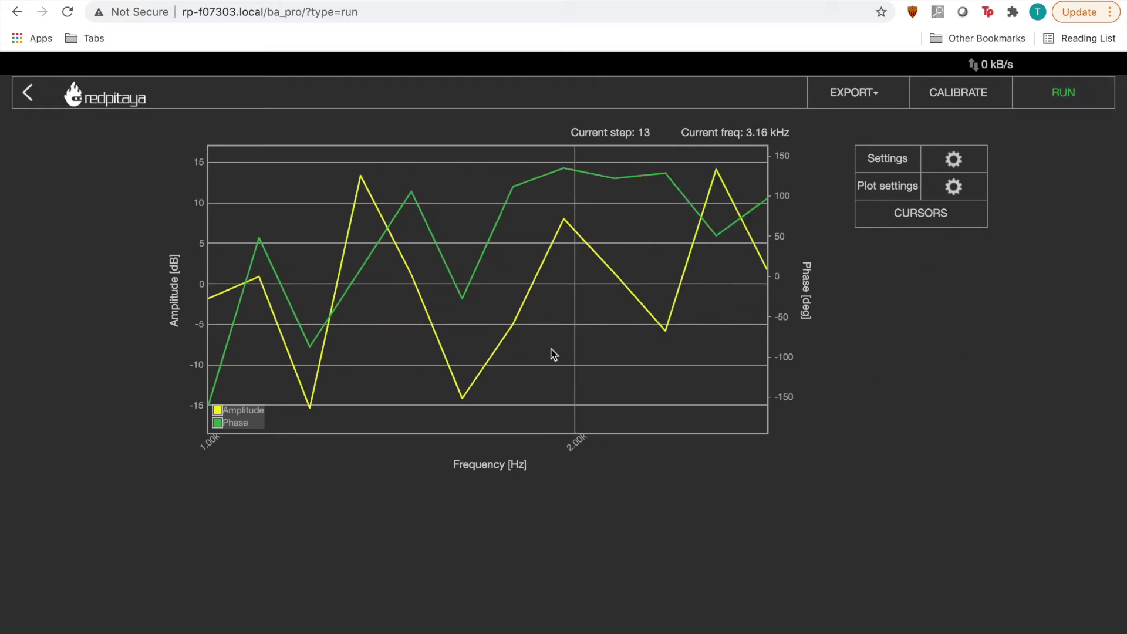
left_click(928, 217)
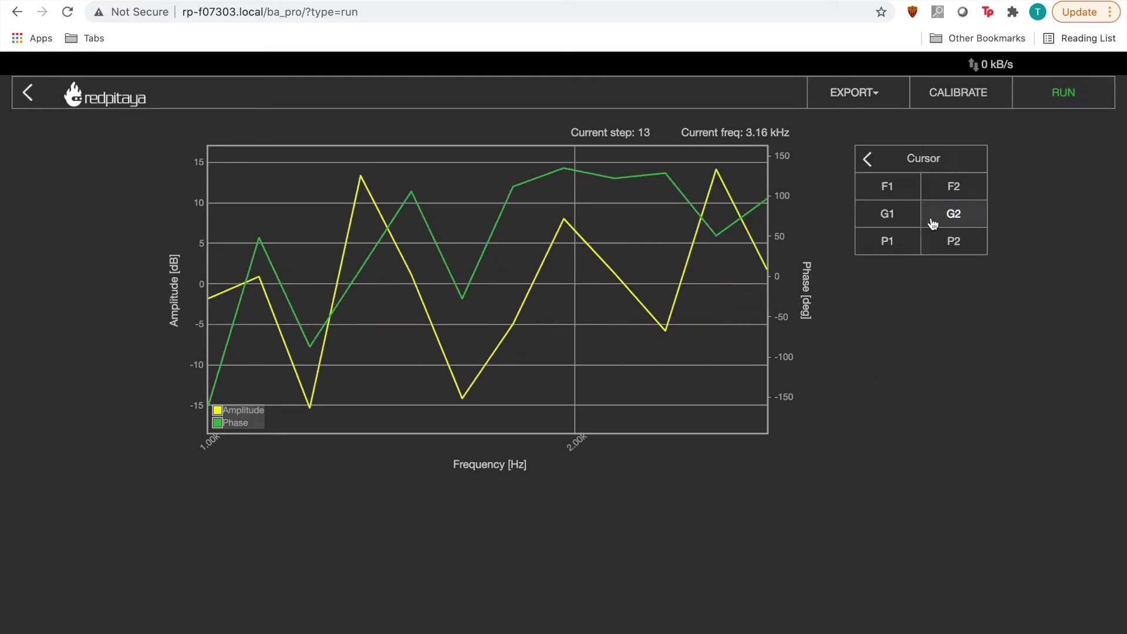
left_click(889, 188)
left_click(941, 188)
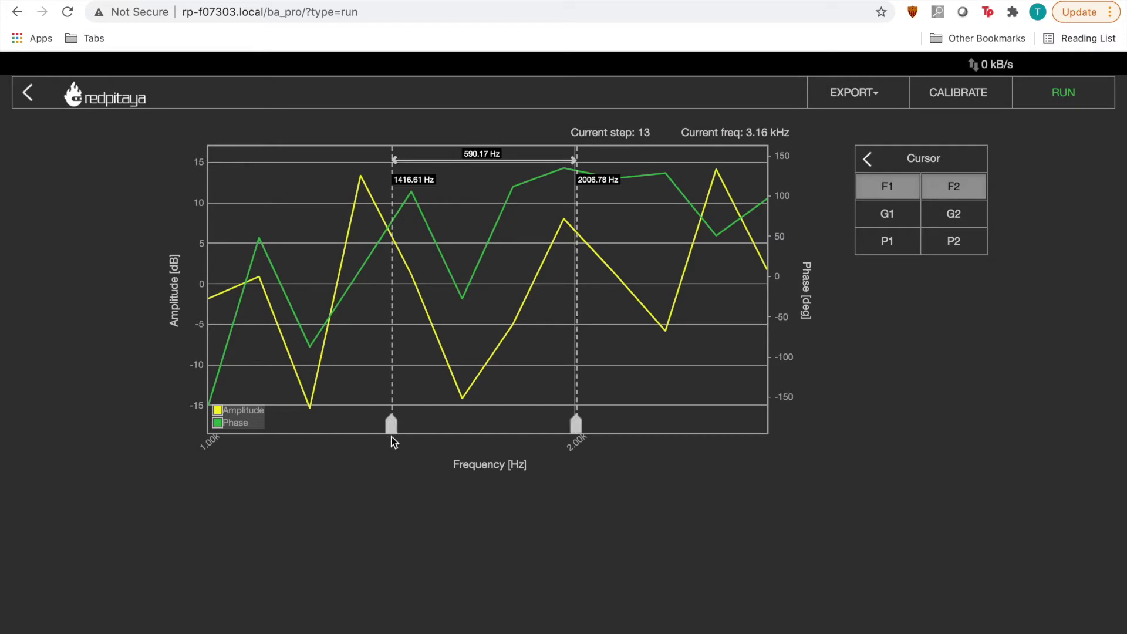
left_click_drag(403, 426, 416, 425)
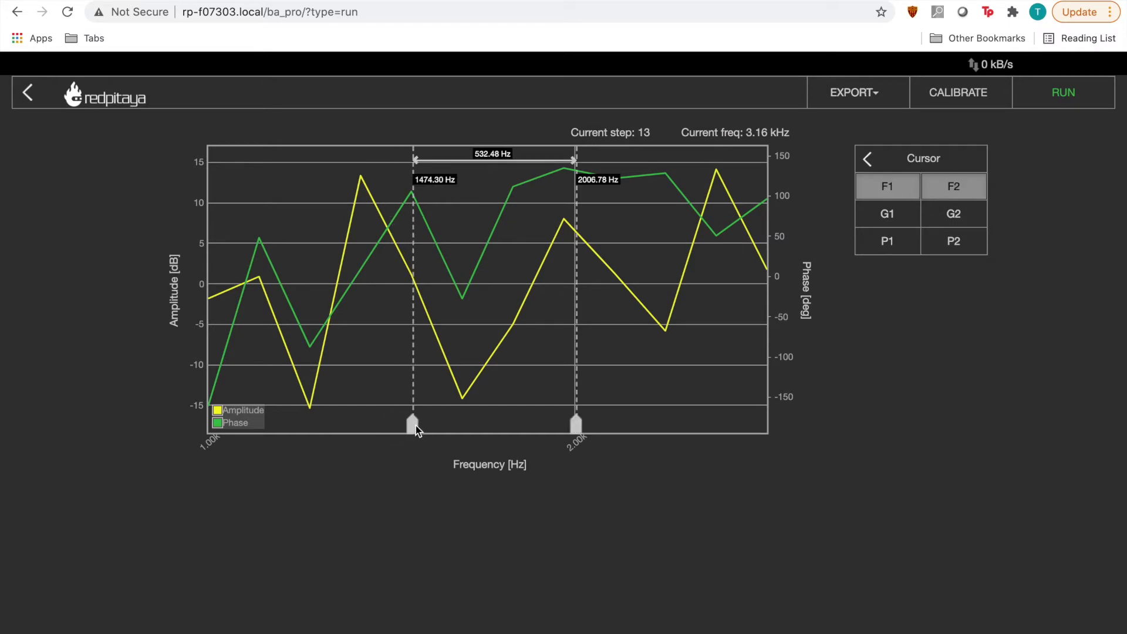
left_click_drag(578, 426, 514, 424)
Add two gain cursors, lowering the first and raising the second
left_click(885, 215)
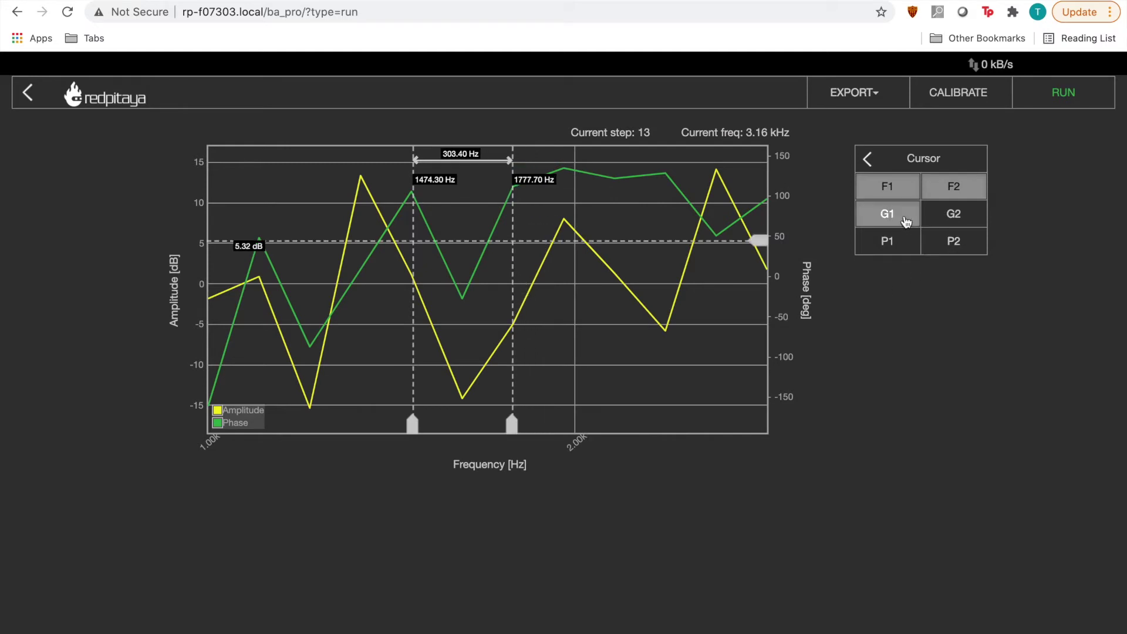
left_click_drag(756, 242, 746, 410)
left_click(972, 213)
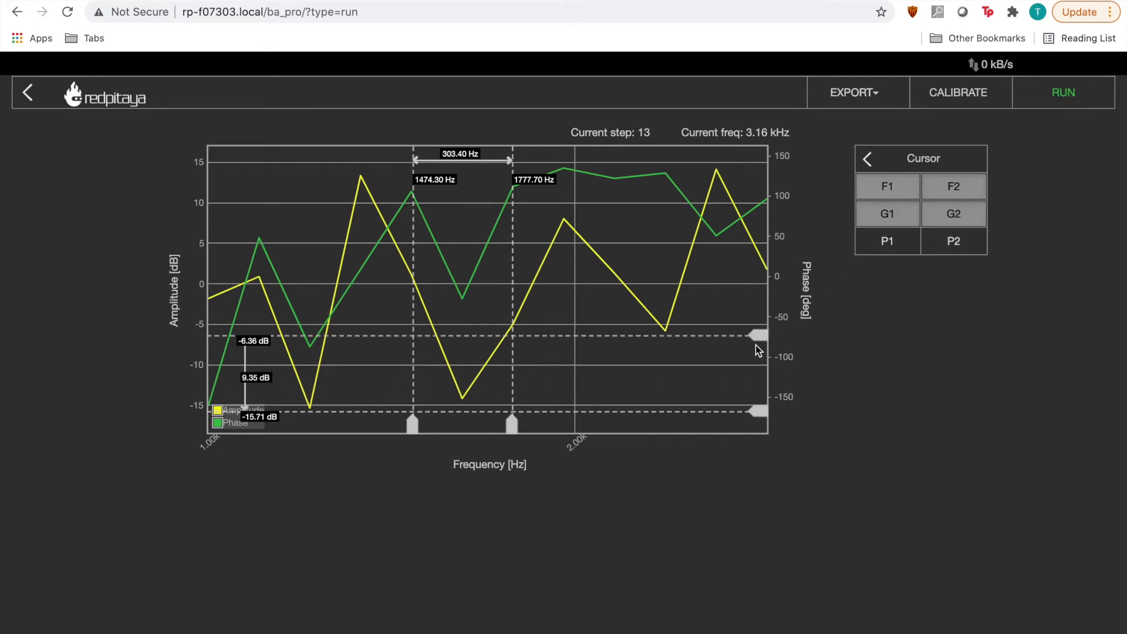
left_click_drag(756, 345, 751, 181)
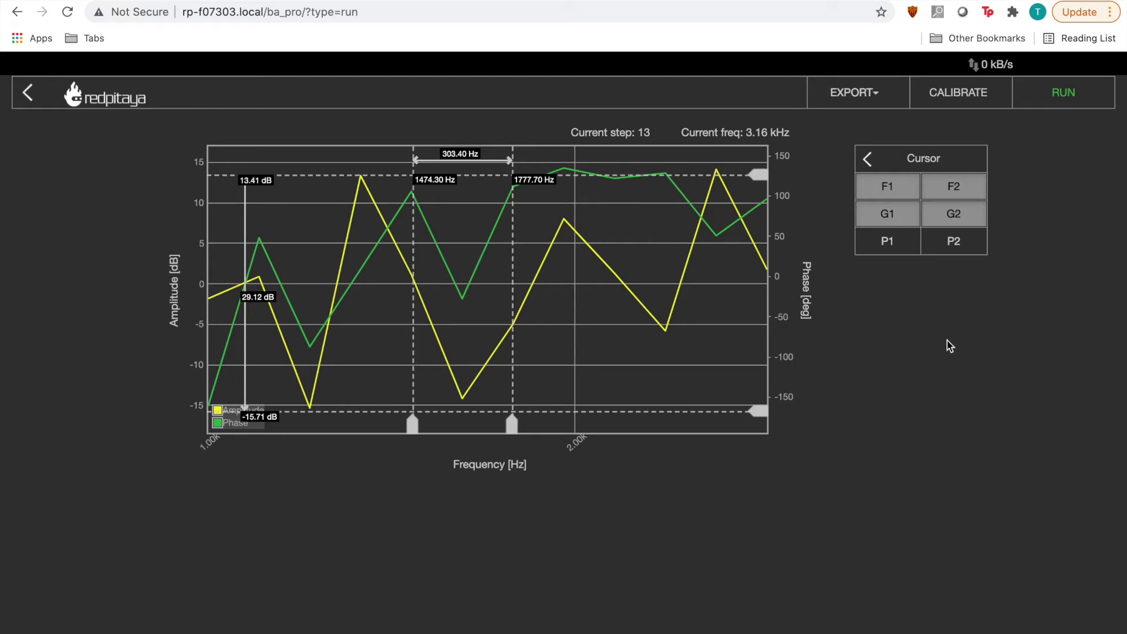
Add two phase cursors at -31.44 deg and -123.72 deg
left_click(889, 243)
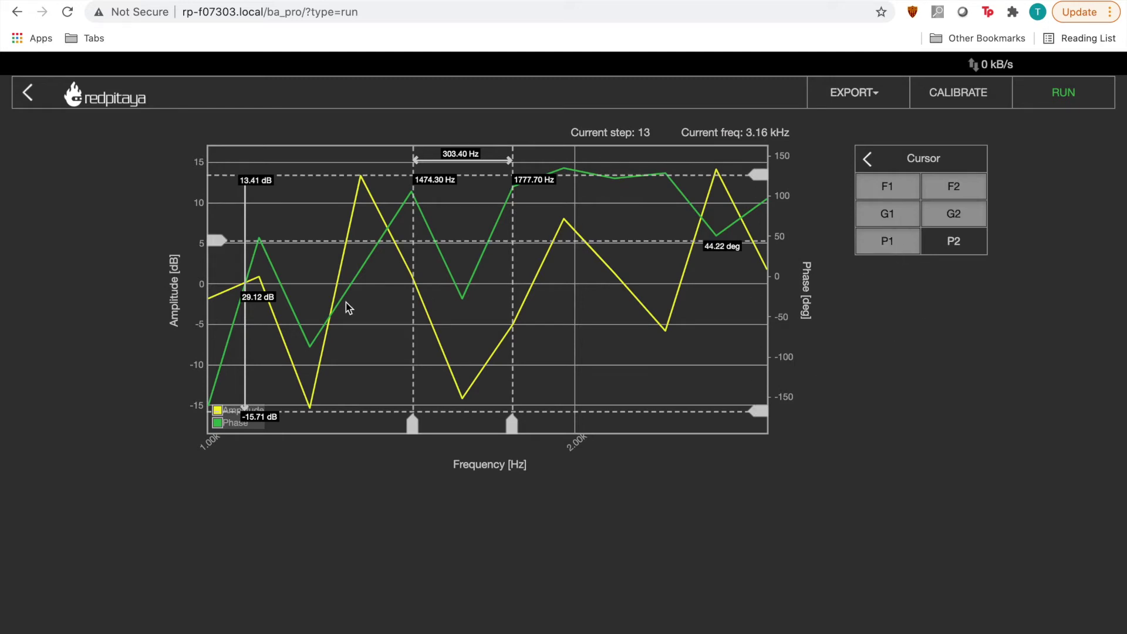
left_click_drag(212, 250, 212, 311)
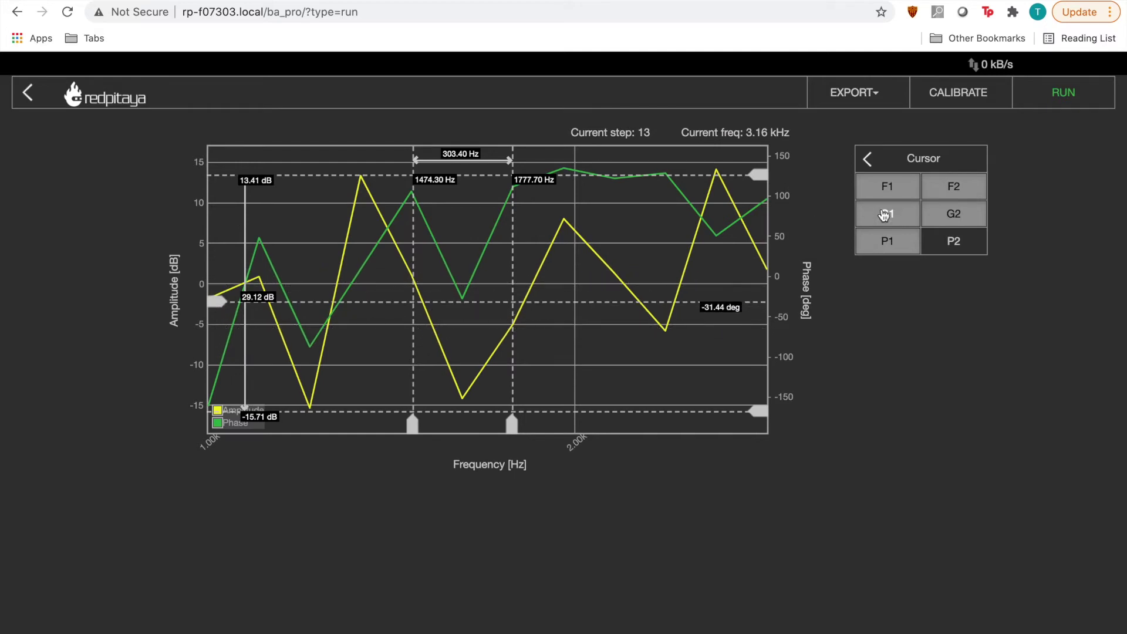
left_click(953, 240)
left_click_drag(212, 342, 214, 368)
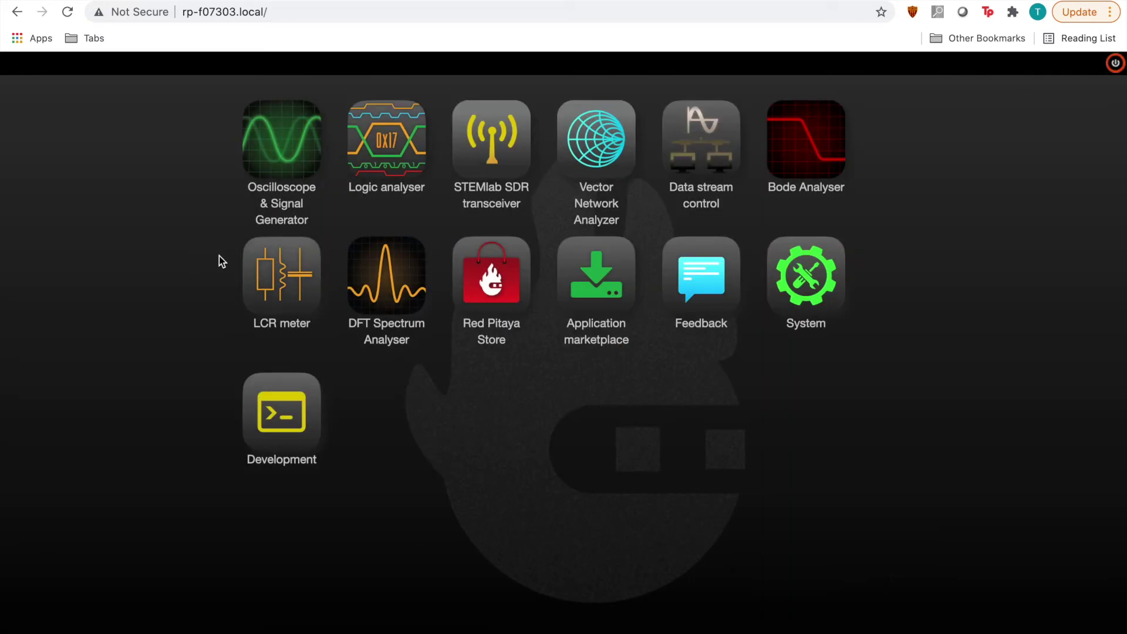
left_click(283, 274)
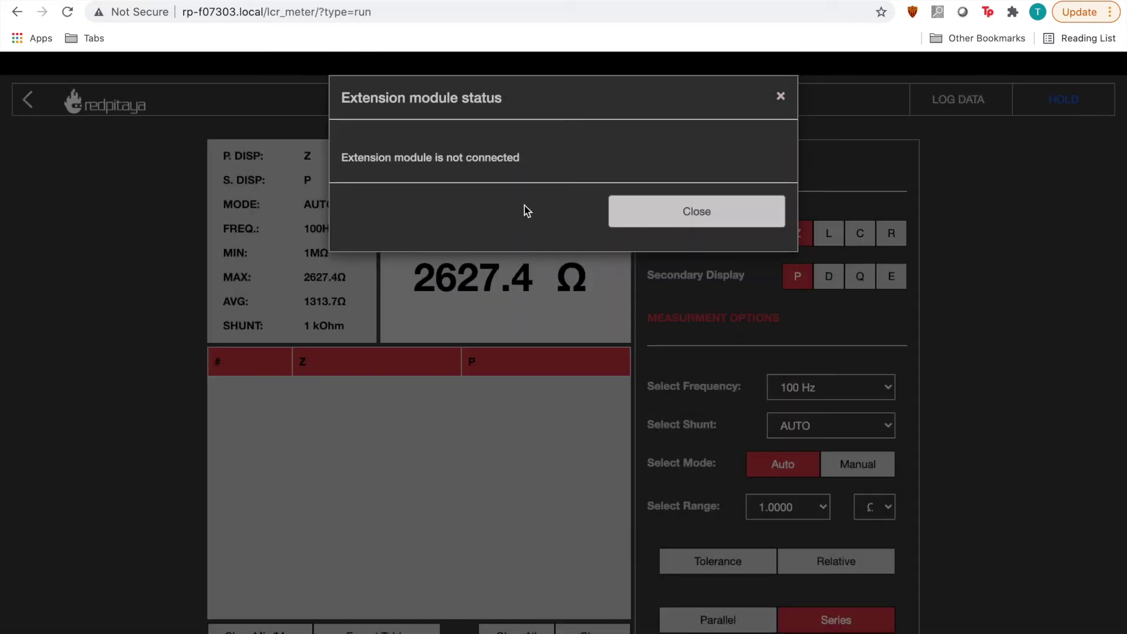
left_click(667, 210)
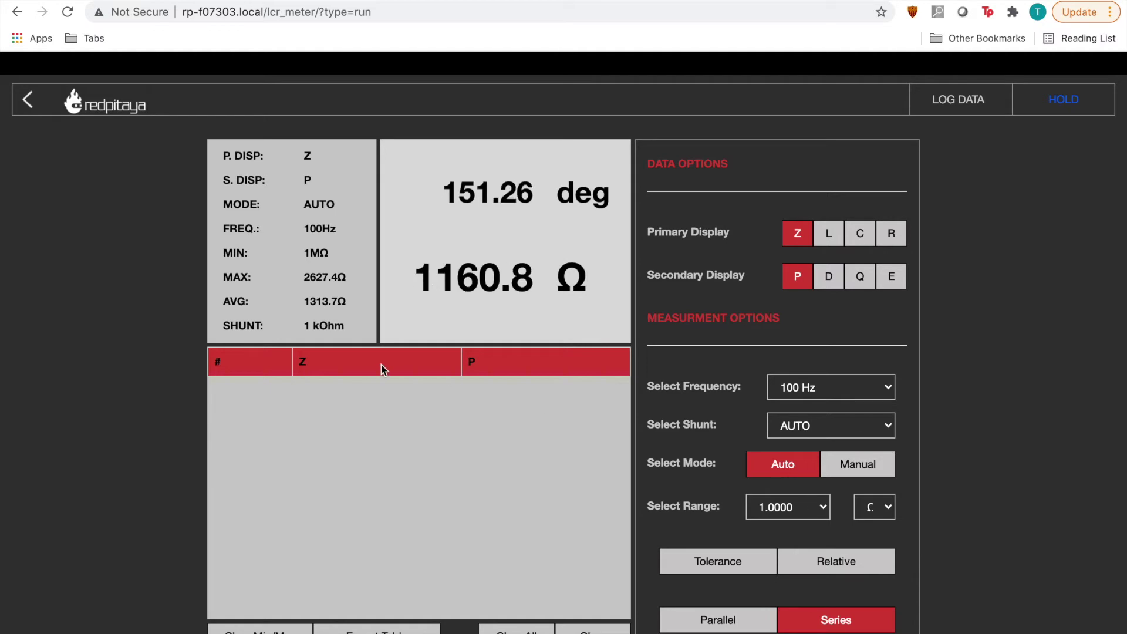
left_click(26, 102)
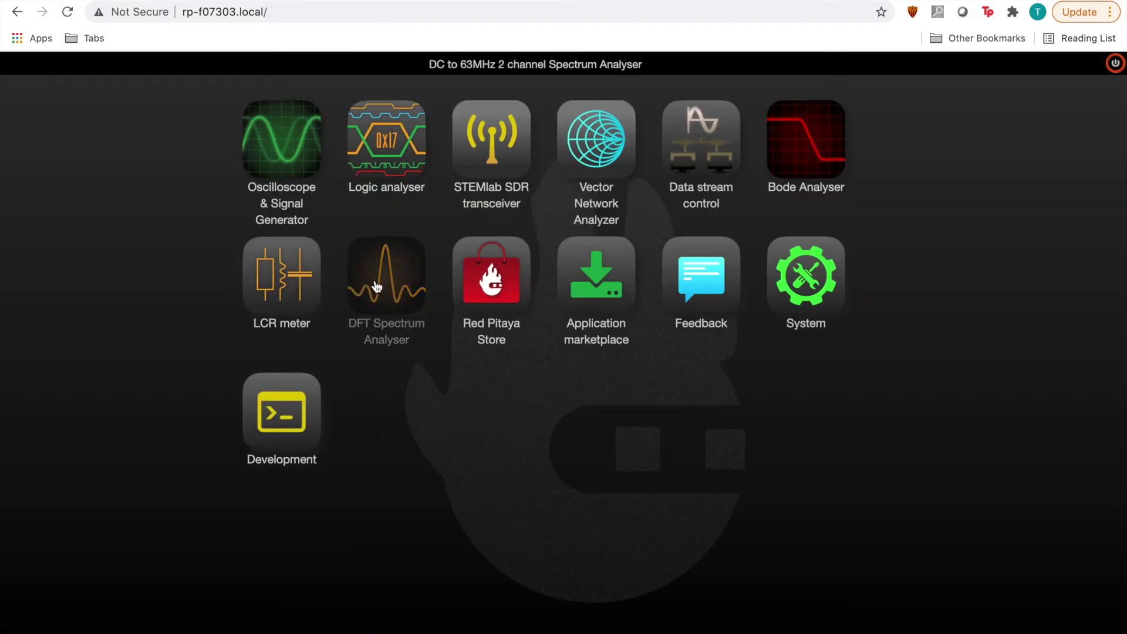
Stop the DFT Spectrum Analyser, set its range to 5–10 MHz, then return to the app list
left_click(374, 288)
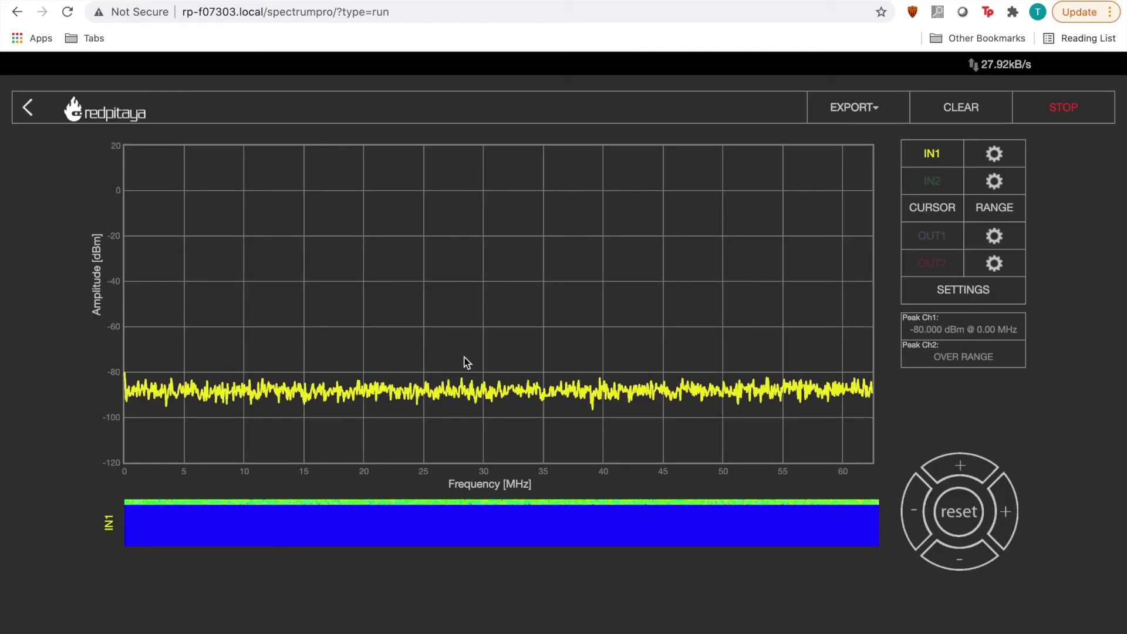
left_click(1062, 117)
left_click(1010, 208)
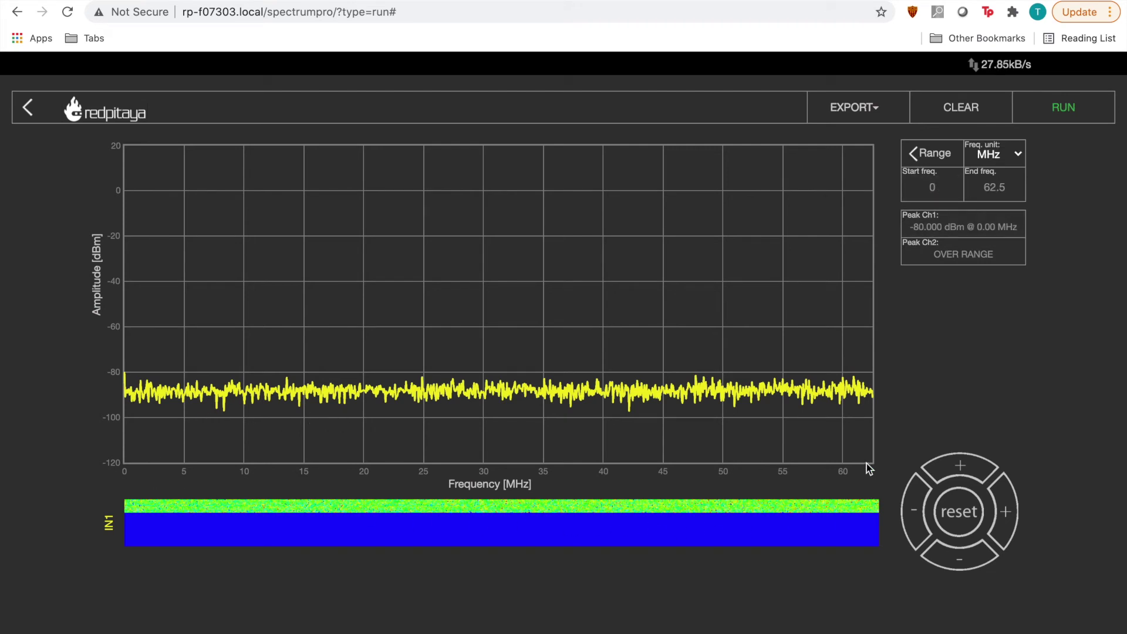
left_click(939, 189)
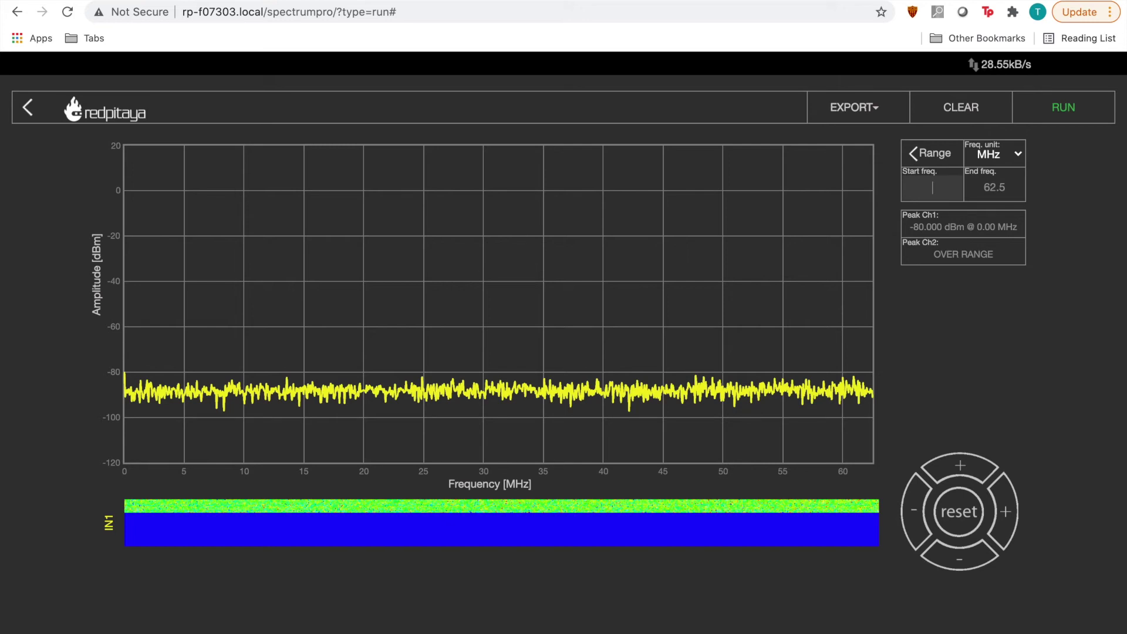
type("5")
double_click(1005, 189)
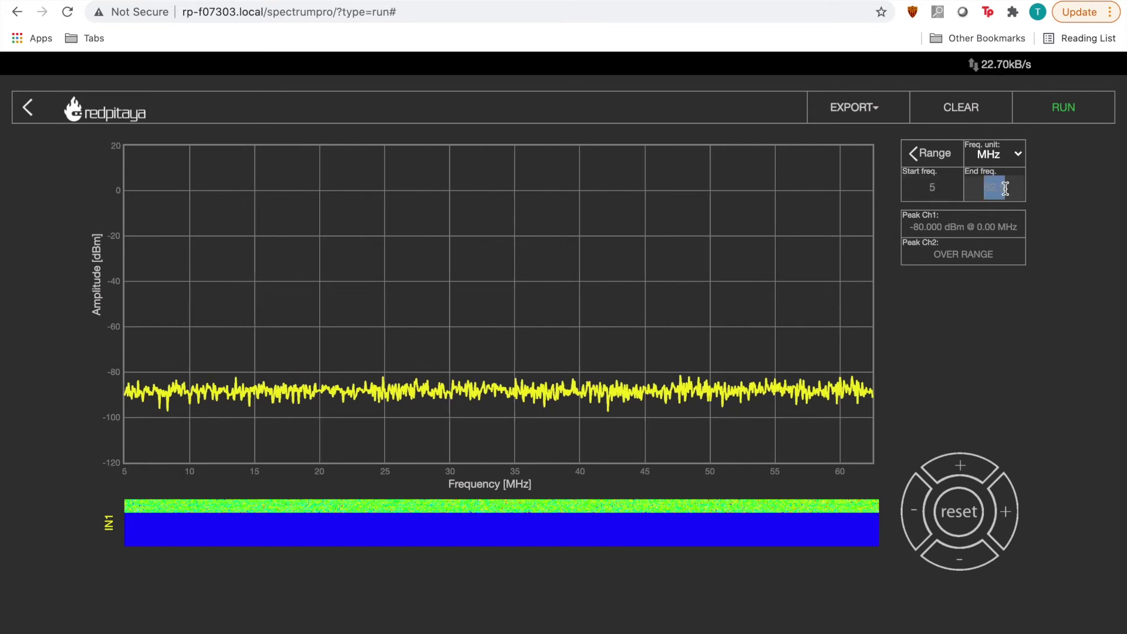
type("10")
key("Return")
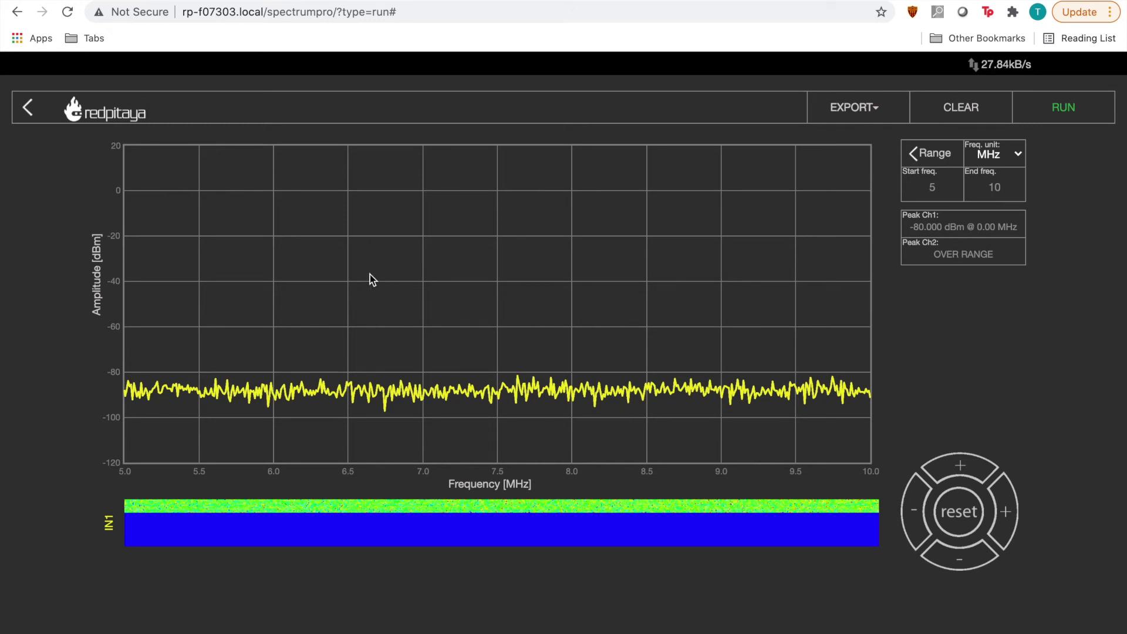
left_click(28, 112)
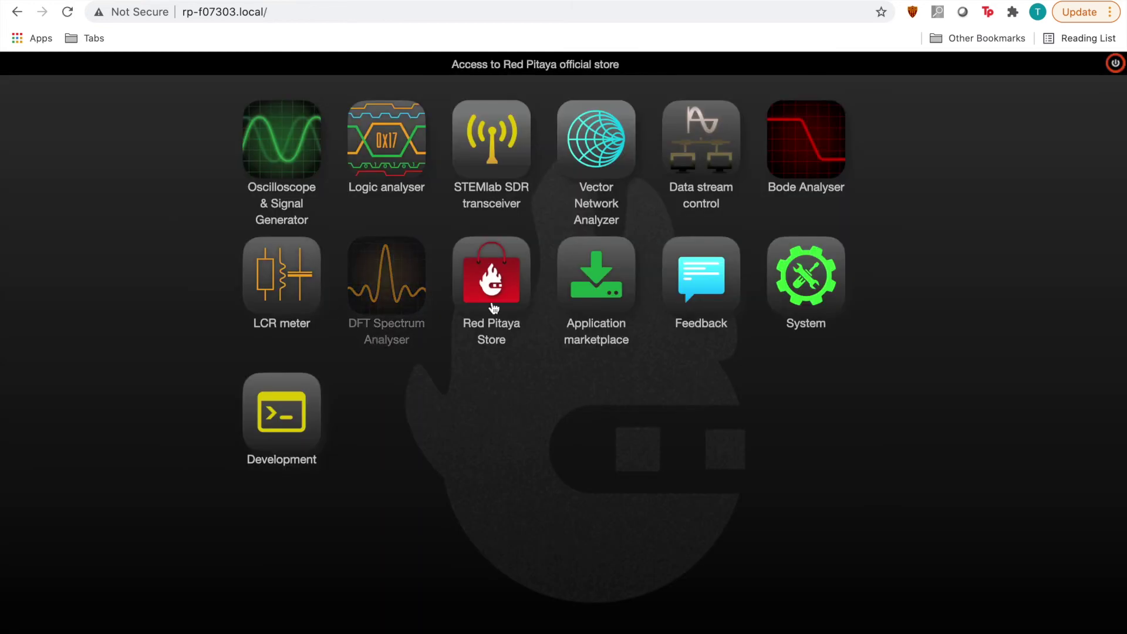
Open the Application marketplace from the Red Pitaya Store and scroll through the contributed apps
left_click(495, 307)
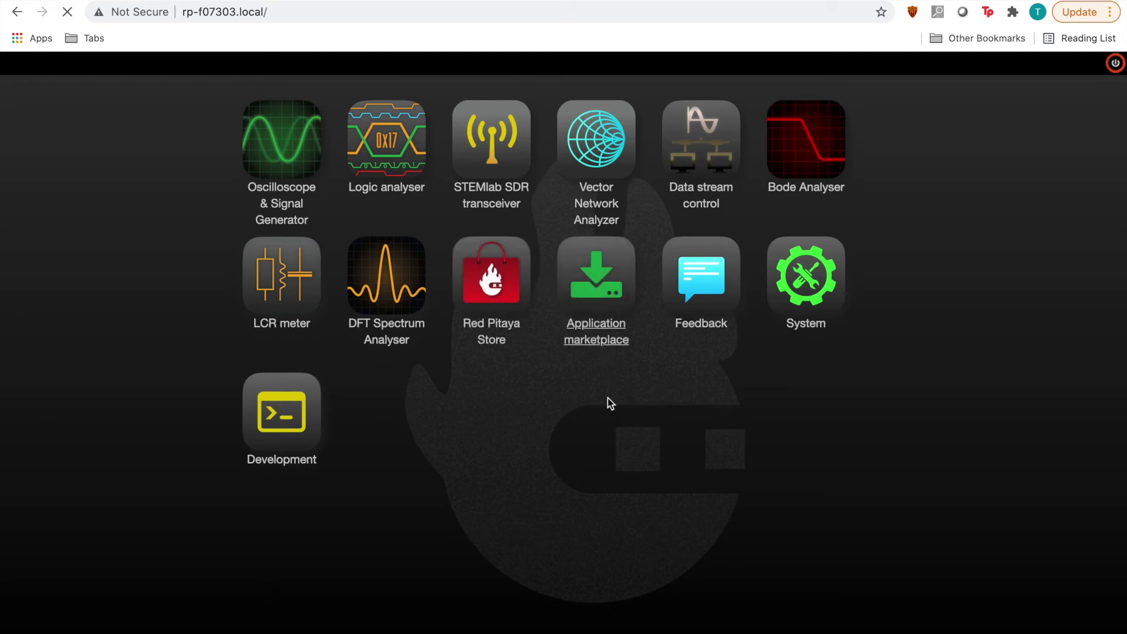
left_click(598, 329)
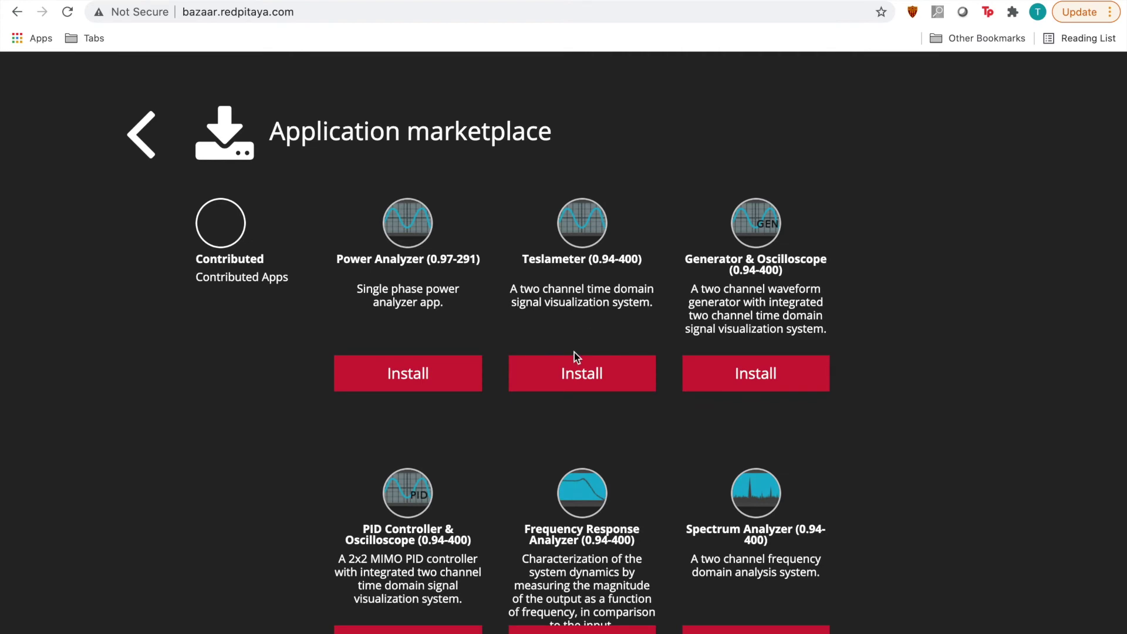
scroll(546, 434, "down", 4)
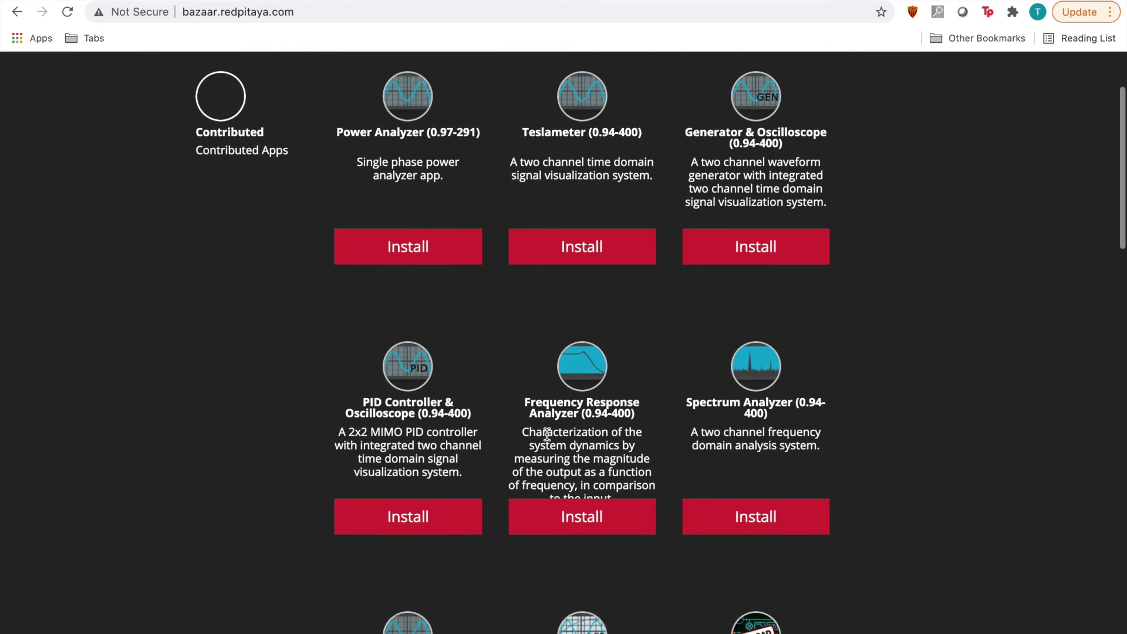
scroll(547, 434, "down", 10)
scroll(547, 434, "down", 4)
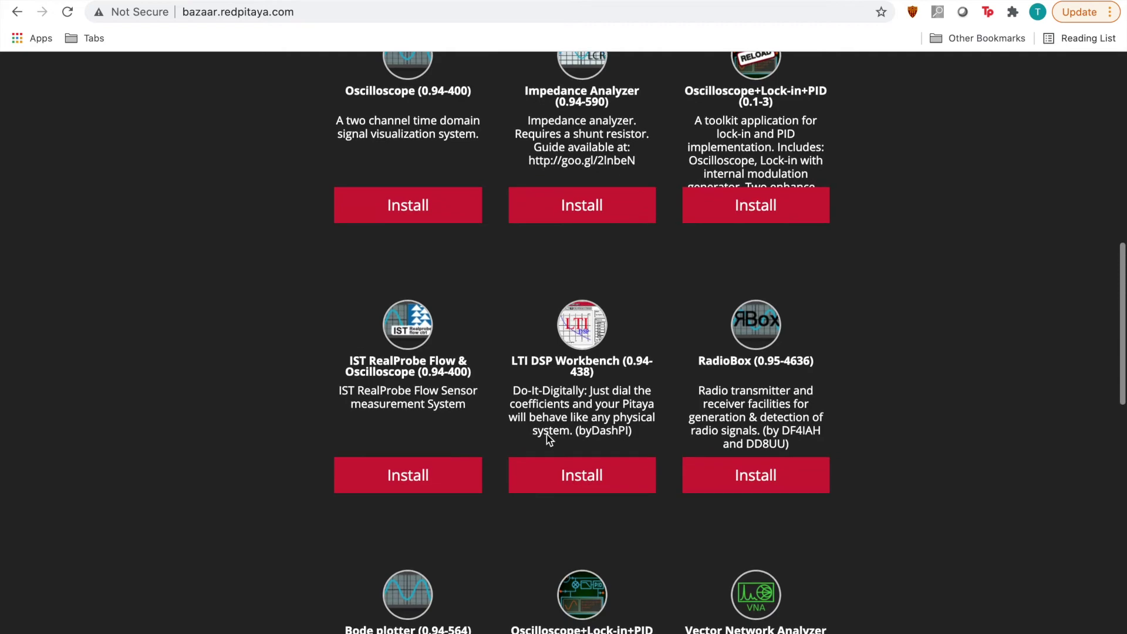
scroll(547, 435, "down", 12)
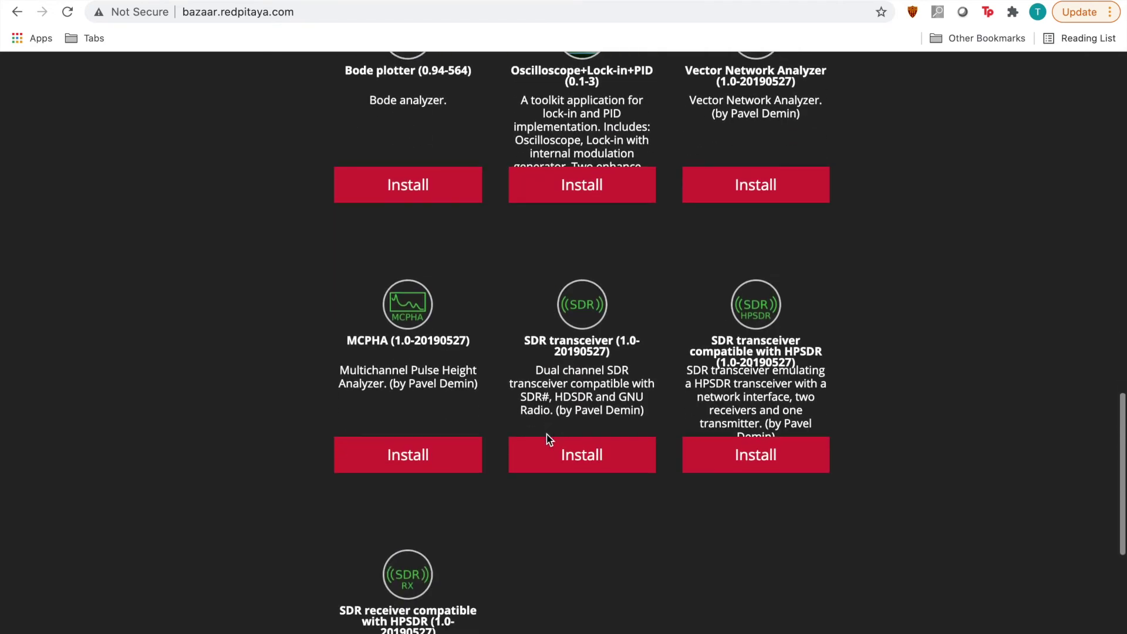
scroll(234, 473, "down", 2)
scroll(235, 473, "up", 20)
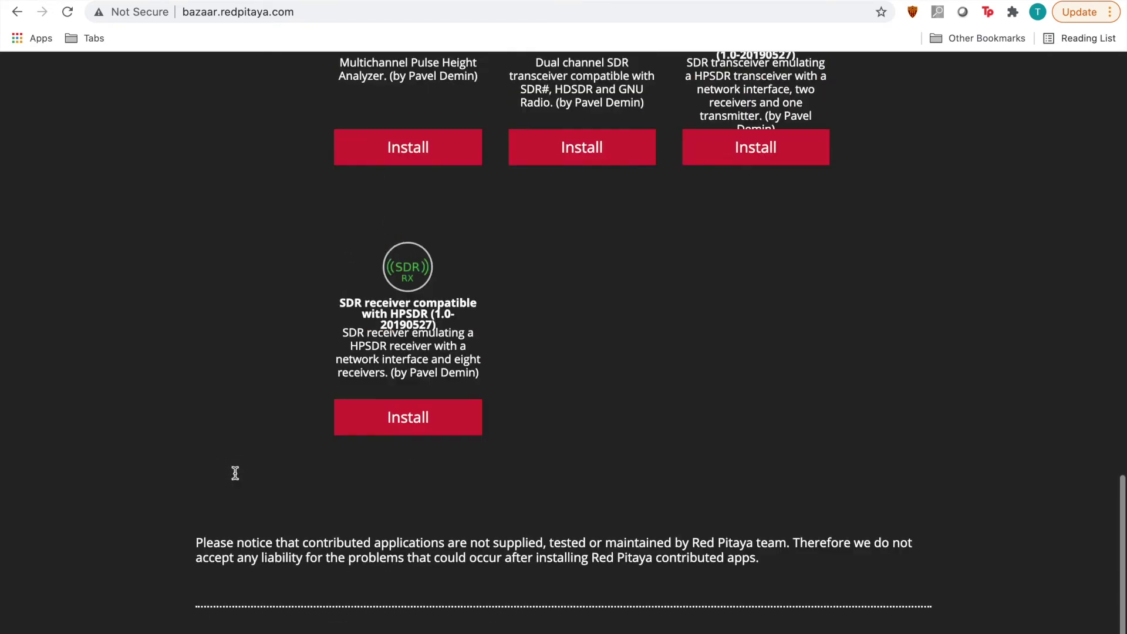
Go back from the marketplace, look at the Development section, and return to the main app list
left_click(140, 129)
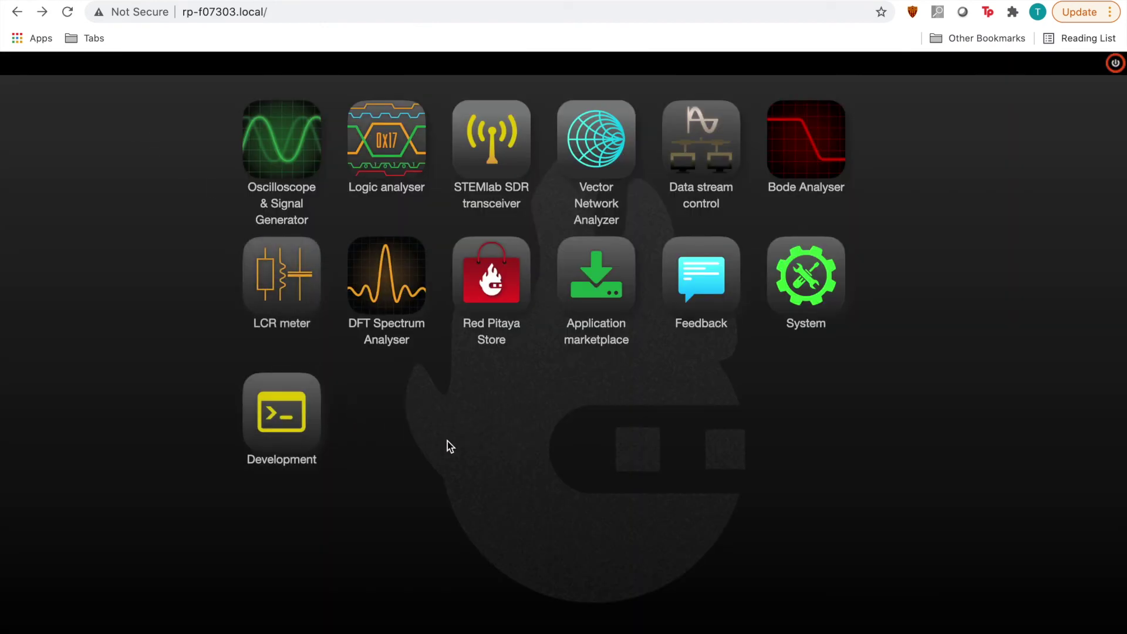
left_click(303, 423)
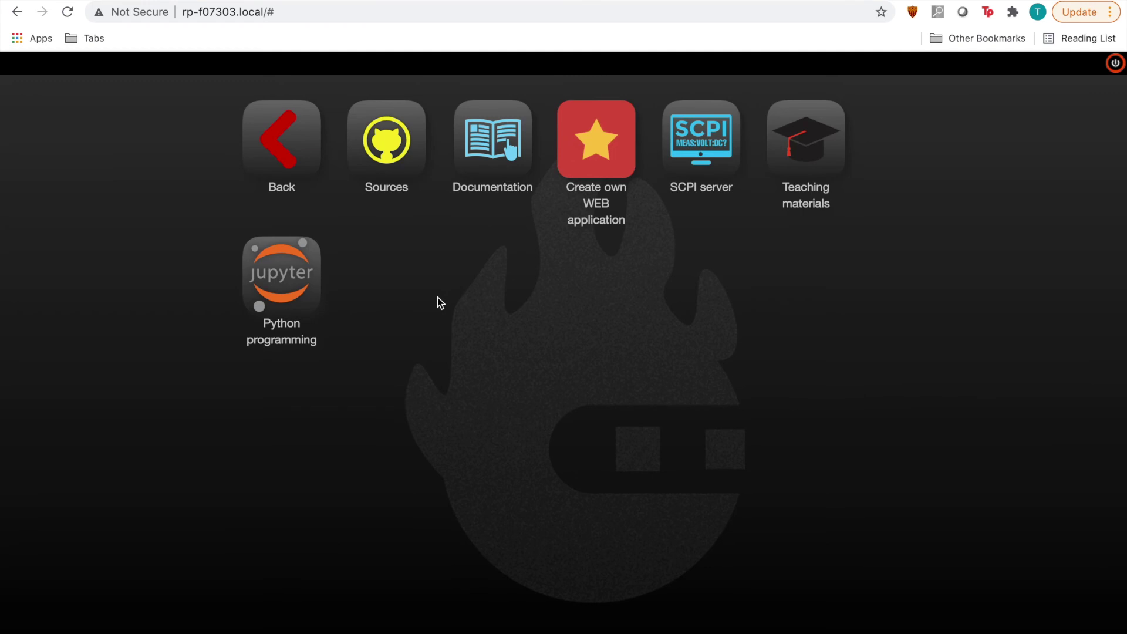
left_click(285, 161)
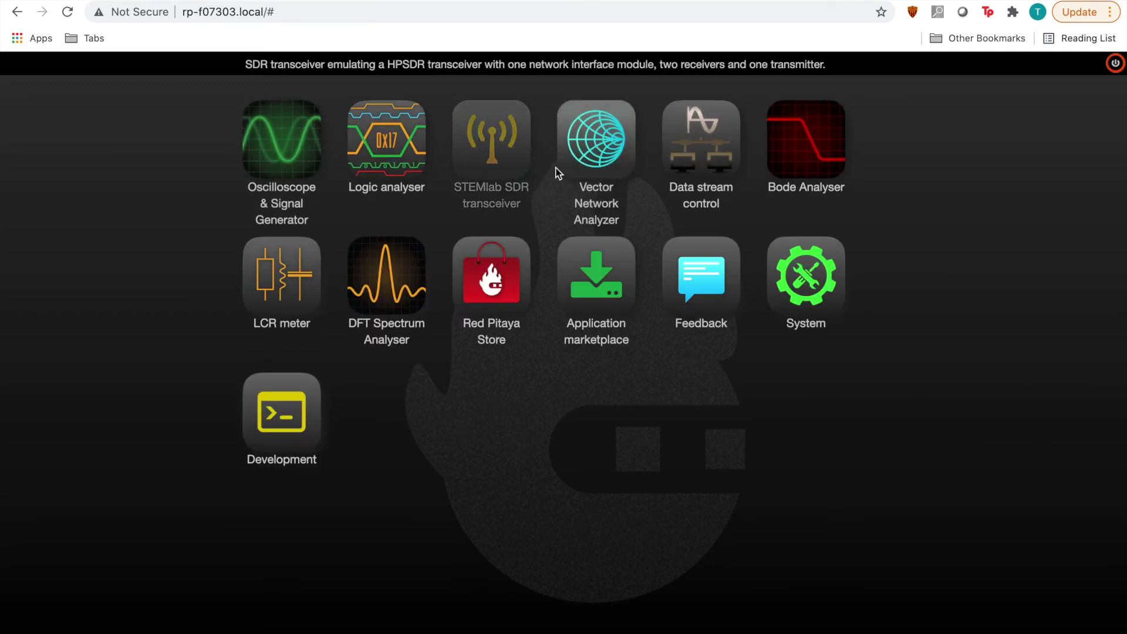
Launch the Vector Network Analyzer, read its readthedocs setup guide, and switch back to the VNA page
left_click(582, 176)
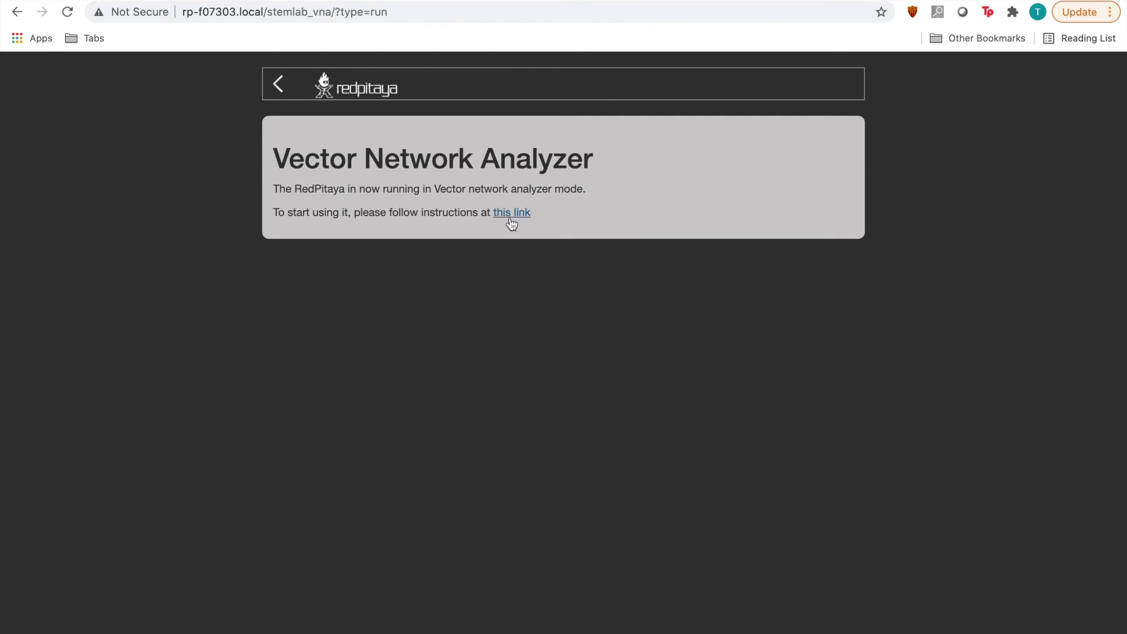
left_click(510, 217)
scroll(508, 275, "down", 10)
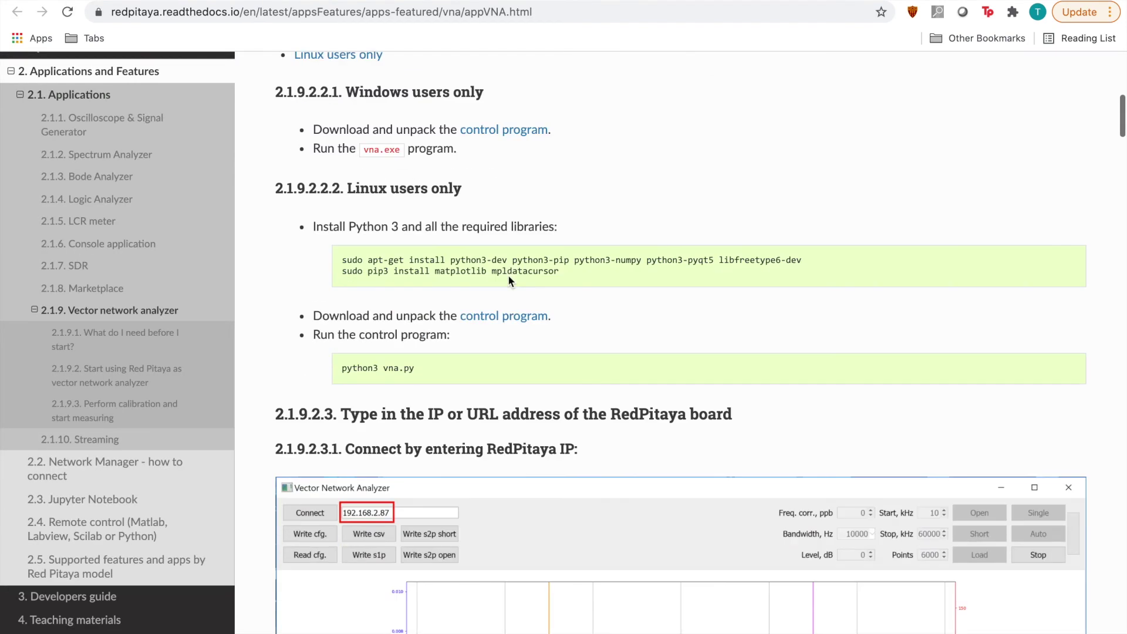
scroll(508, 274, "down", 20)
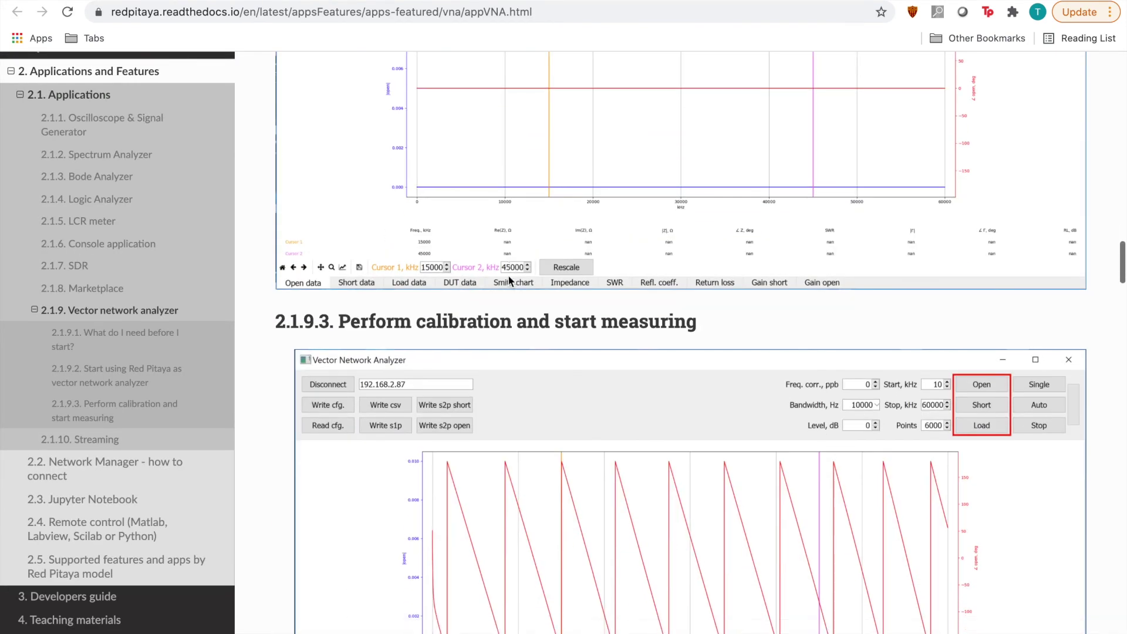
scroll(508, 280, "down", 10)
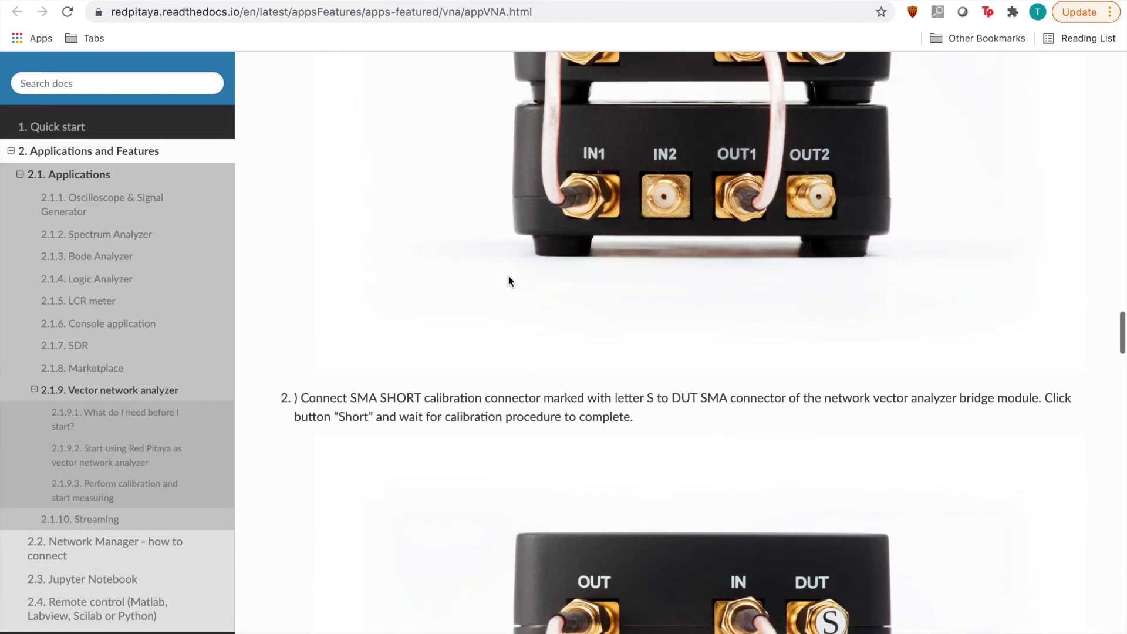
scroll(509, 274, "up", 20)
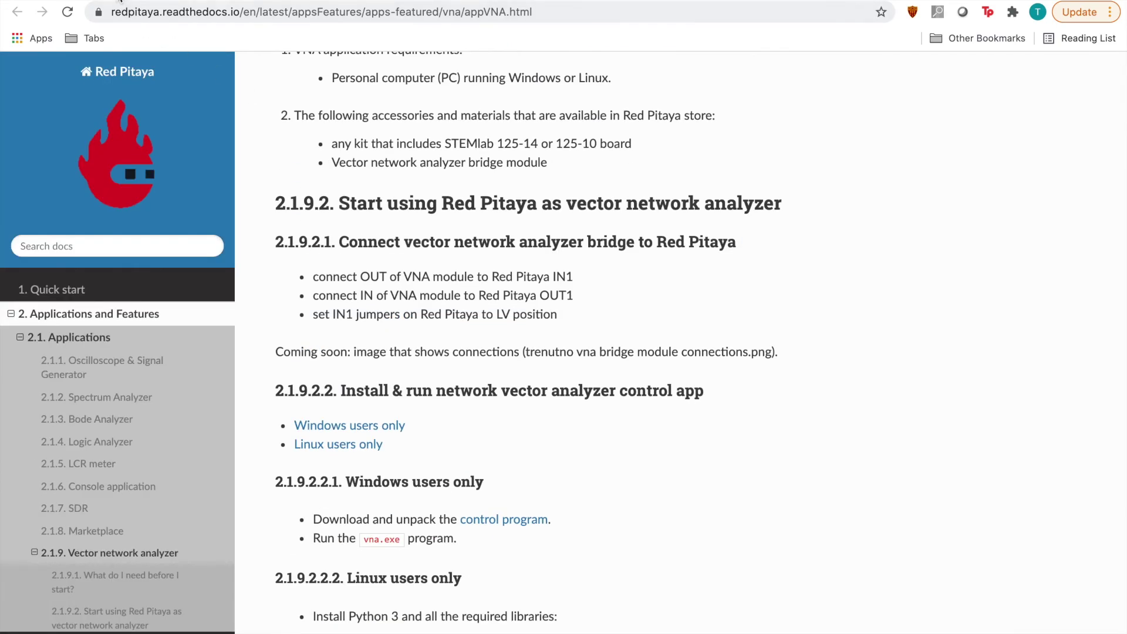
left_click(120, 1)
Launch the STEMlab SDR transceiver from the app list and open its quick start guide
left_click(281, 87)
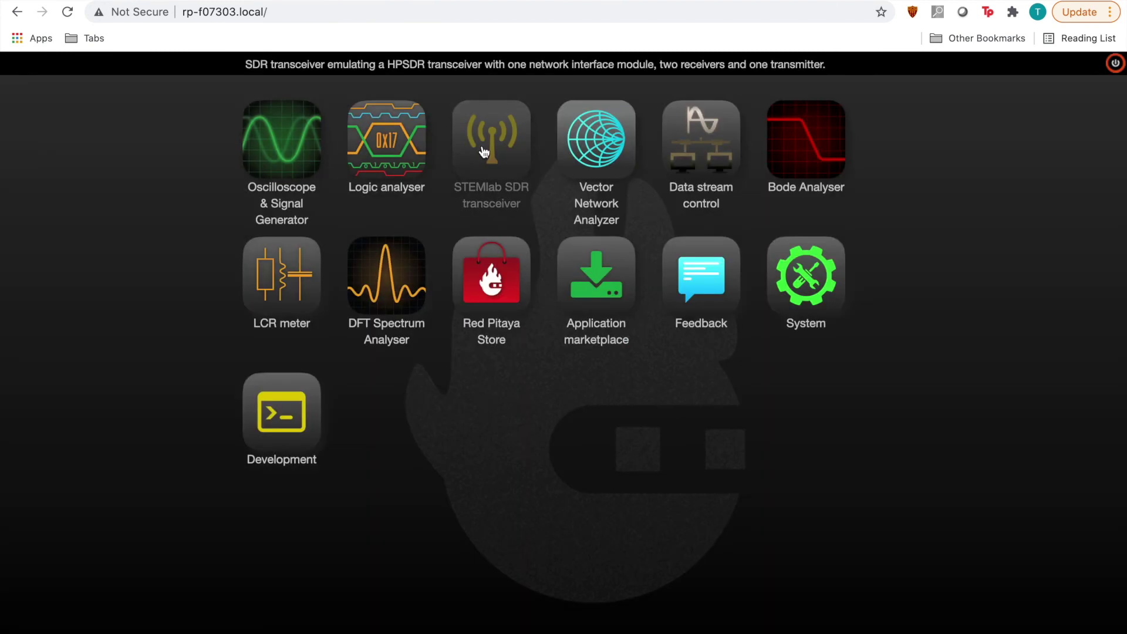
left_click(482, 152)
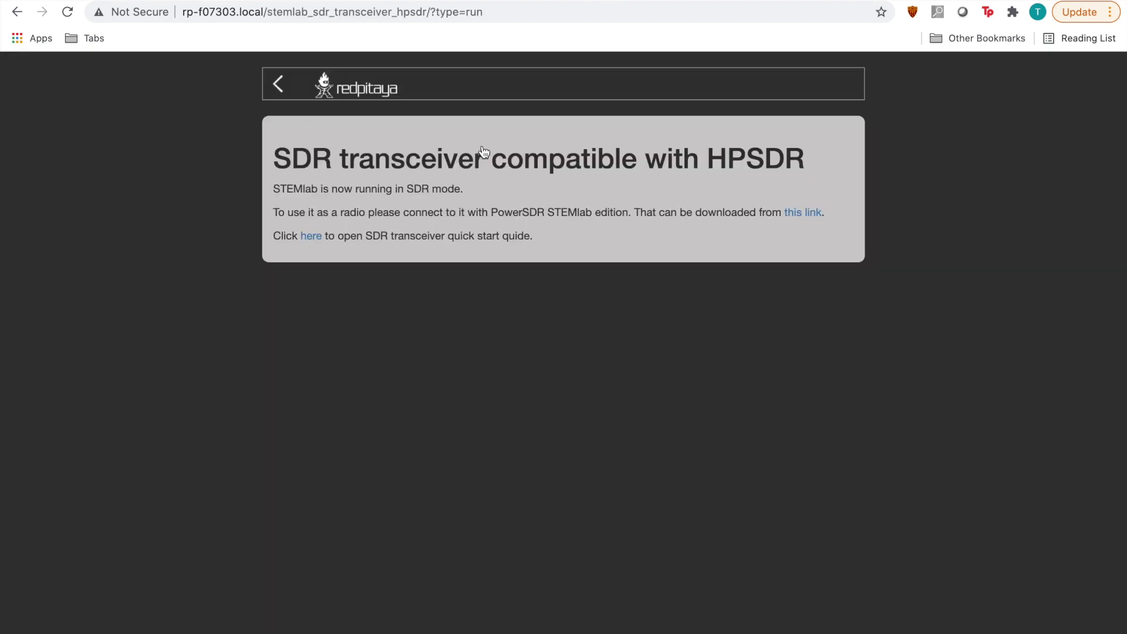
left_click(310, 236)
Scroll through the PowerSDR quick start guide, then close it and return to the app list
scroll(354, 319, "down", 10)
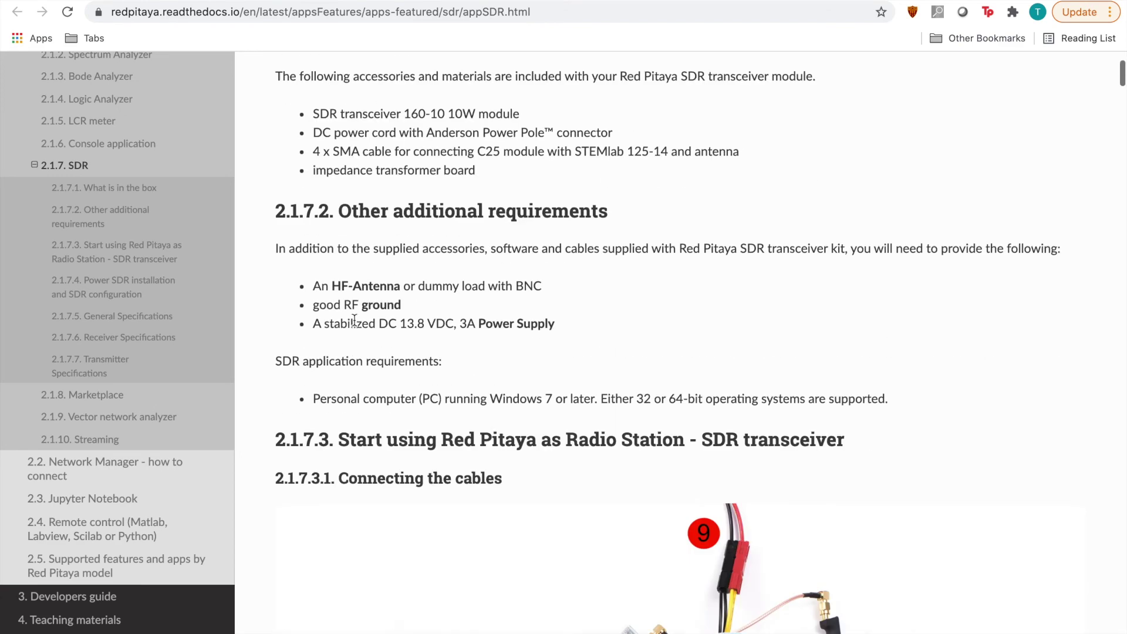
scroll(354, 319, "down", 15)
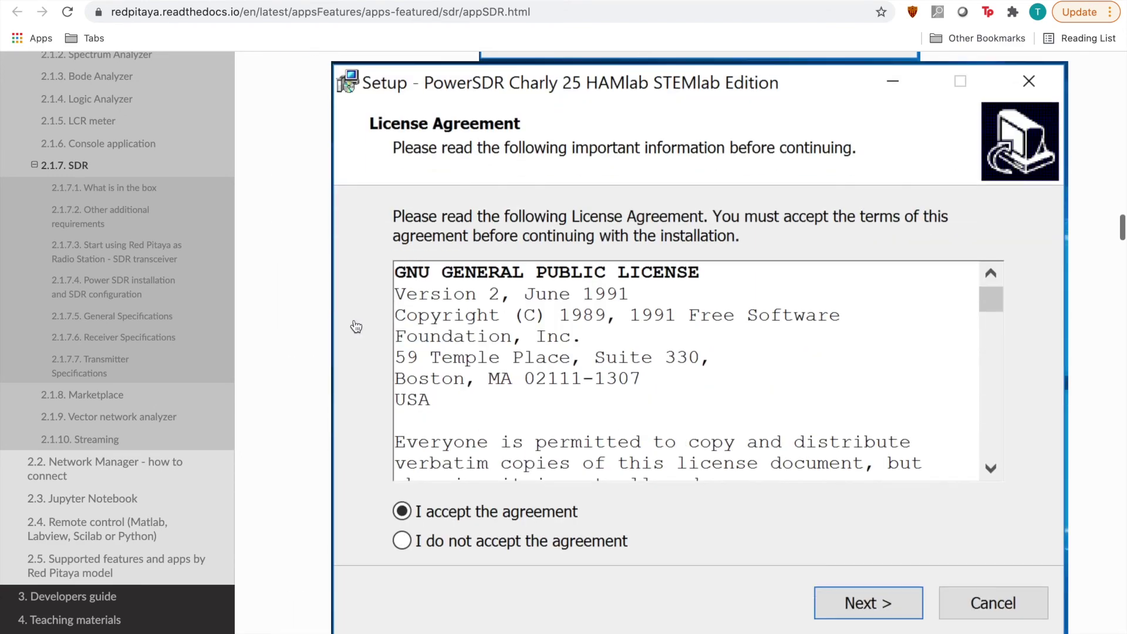
key("super+w")
left_click(273, 91)
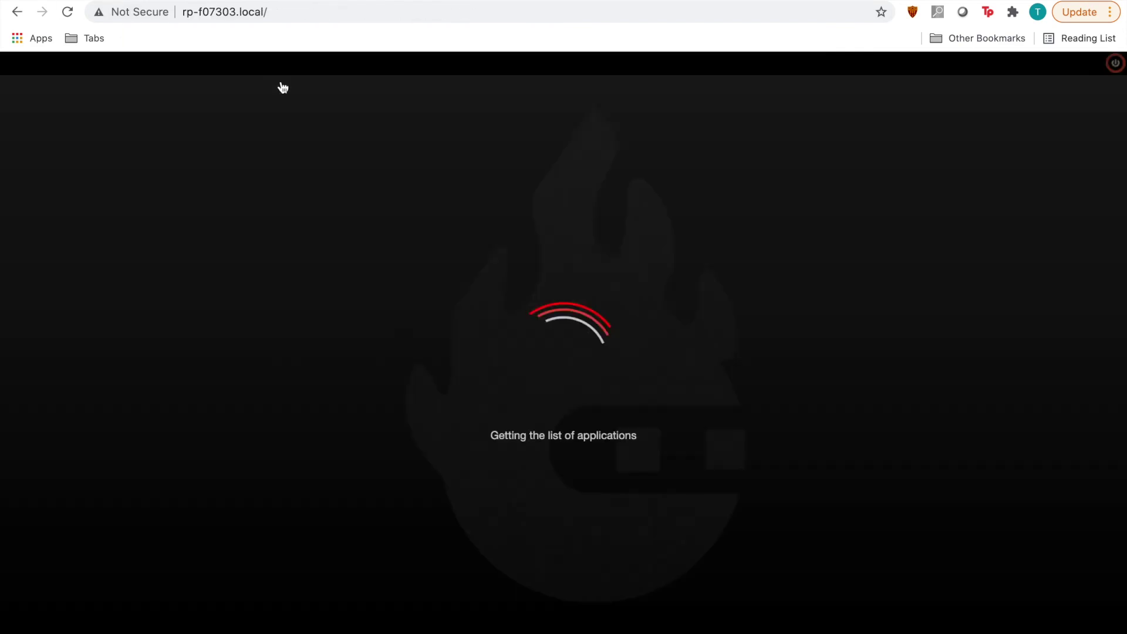